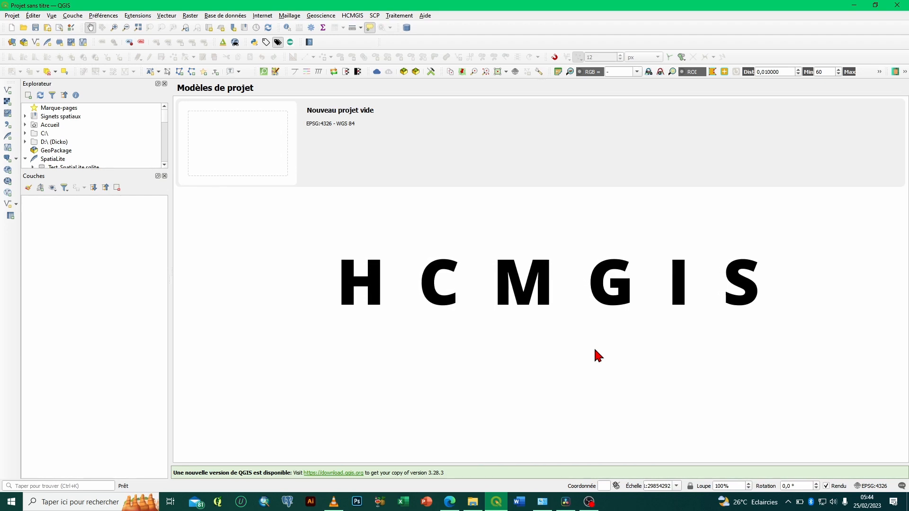
left_click(356, 17)
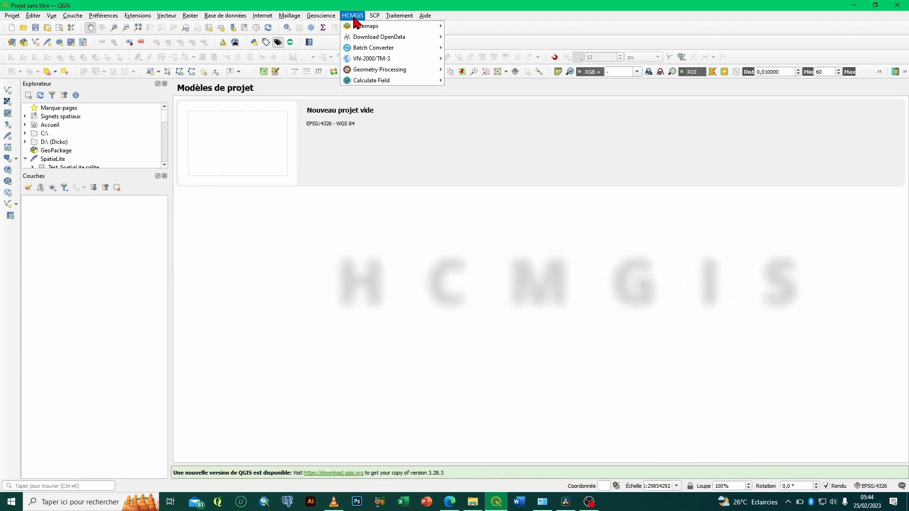
mouse_move(379, 26)
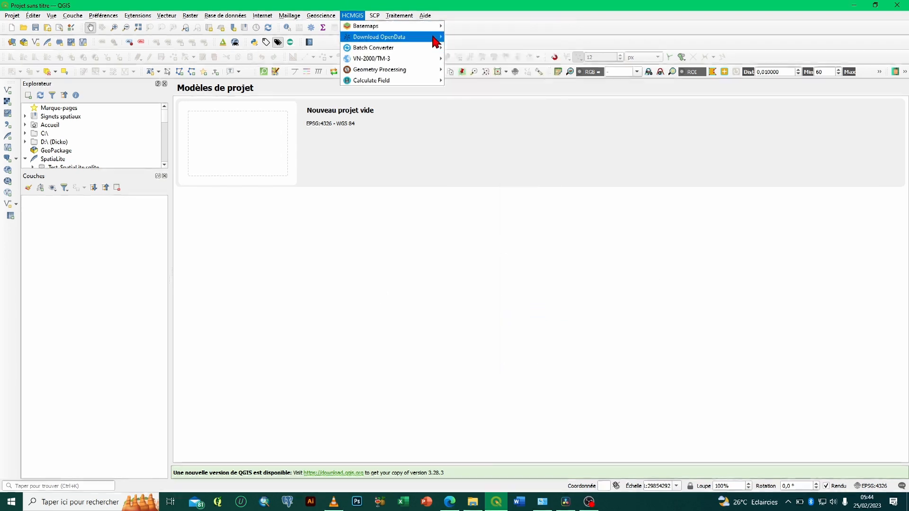
mouse_move(435, 40)
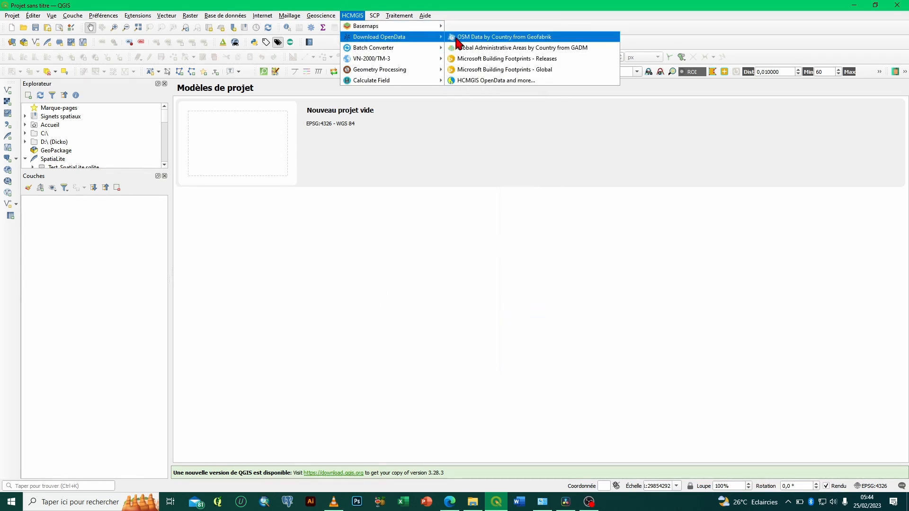
key("Escape")
key("Escape")
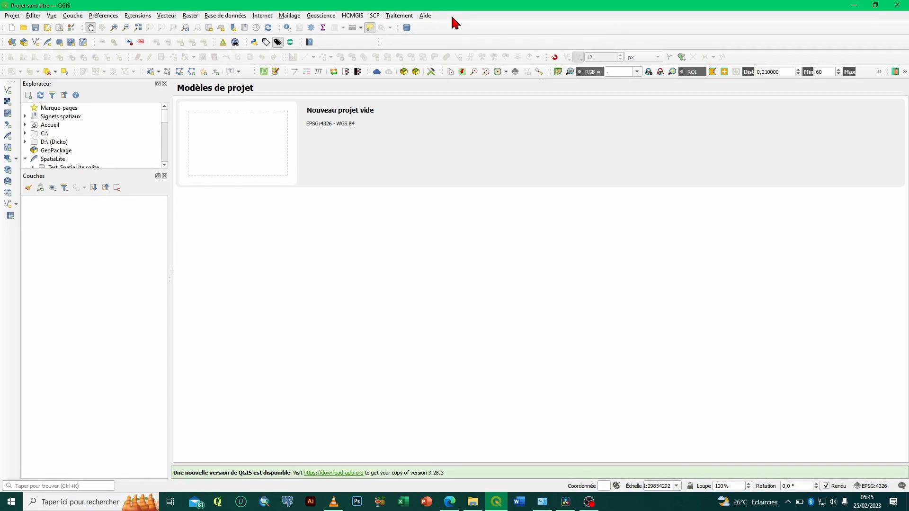
Step: Look up the HCMGIS plugin in the extension manager by searching all extensions for "hcm", review its description, and close the manager
left_click(140, 18)
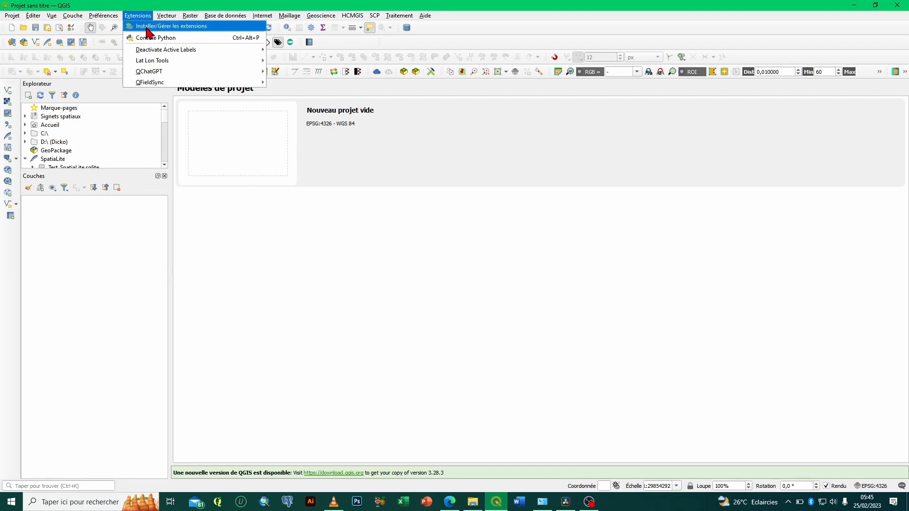
left_click(147, 26)
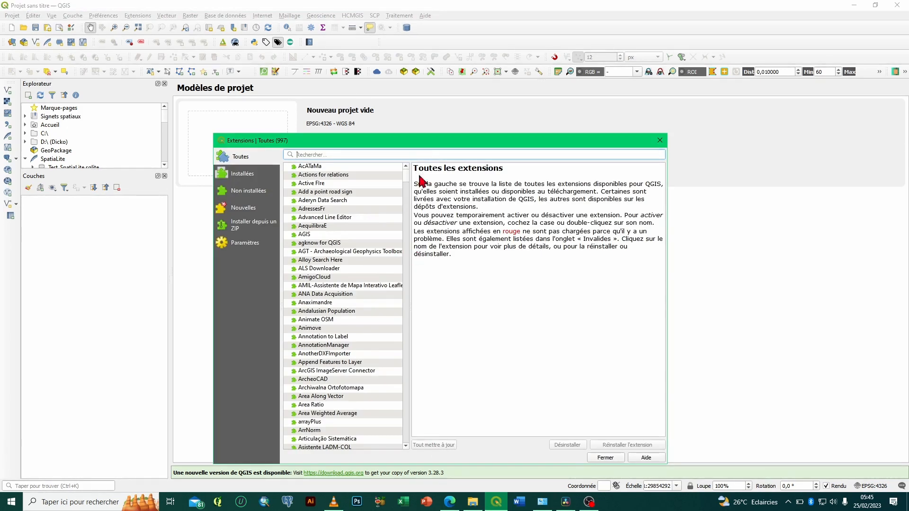
left_click_drag(415, 147, 464, 92)
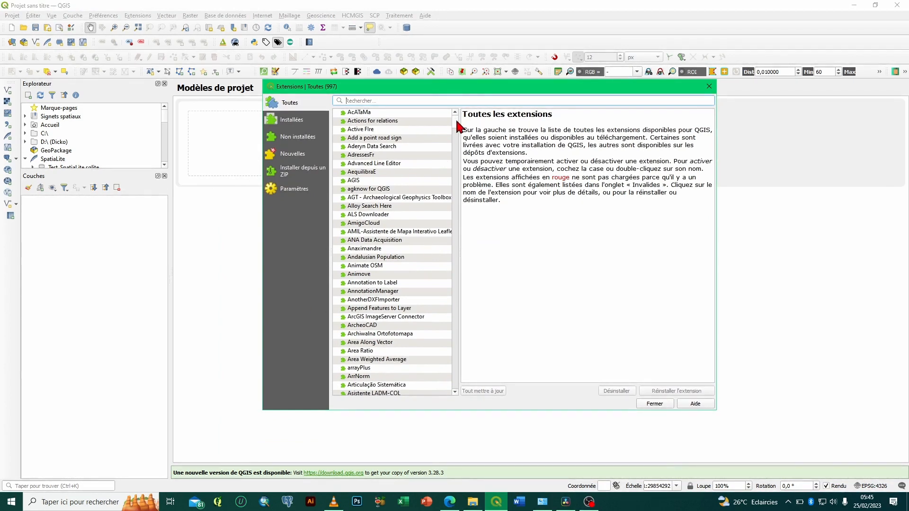
mouse_move(452, 128)
left_mouse_down()
mouse_move(454, 390)
mouse_move(457, 129)
left_mouse_up()
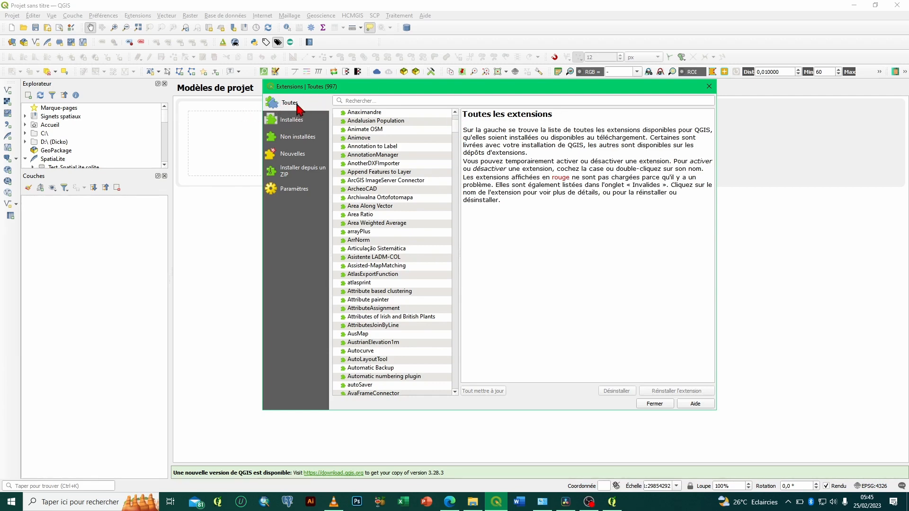
left_click(368, 100)
type("hcm")
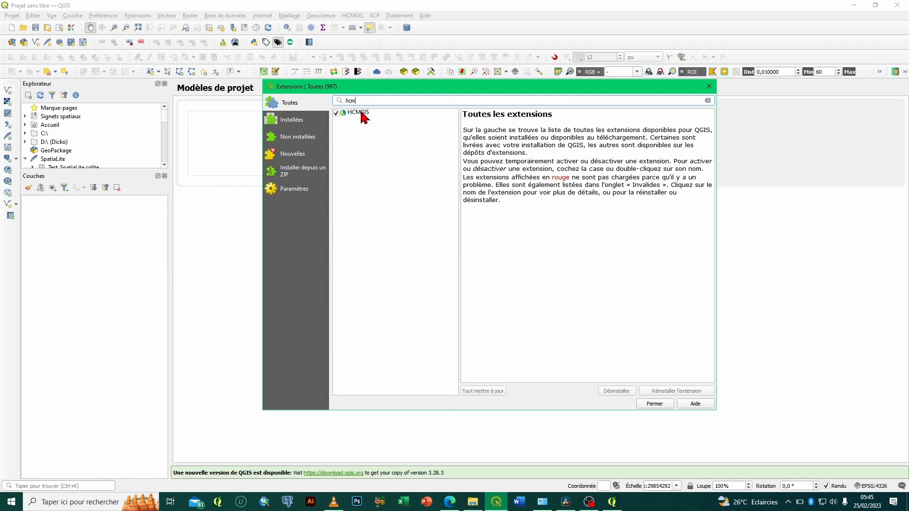
left_click(366, 114)
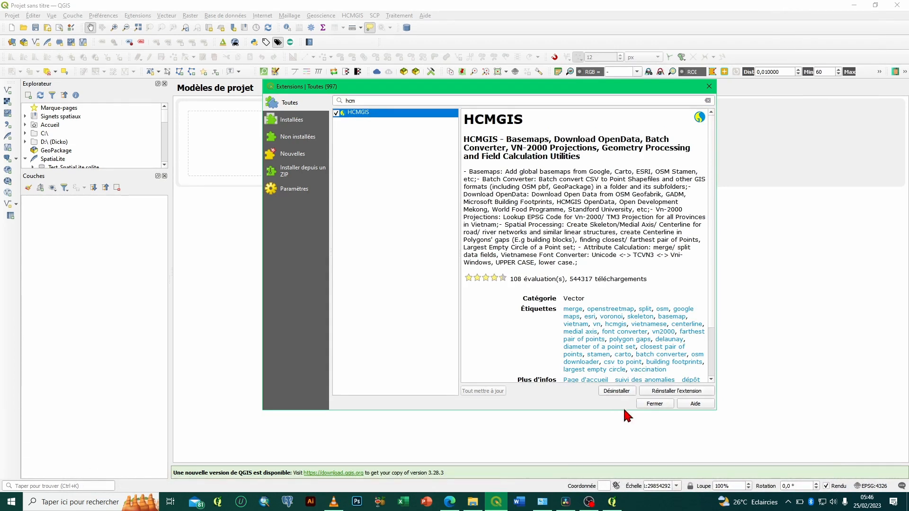
left_click(654, 404)
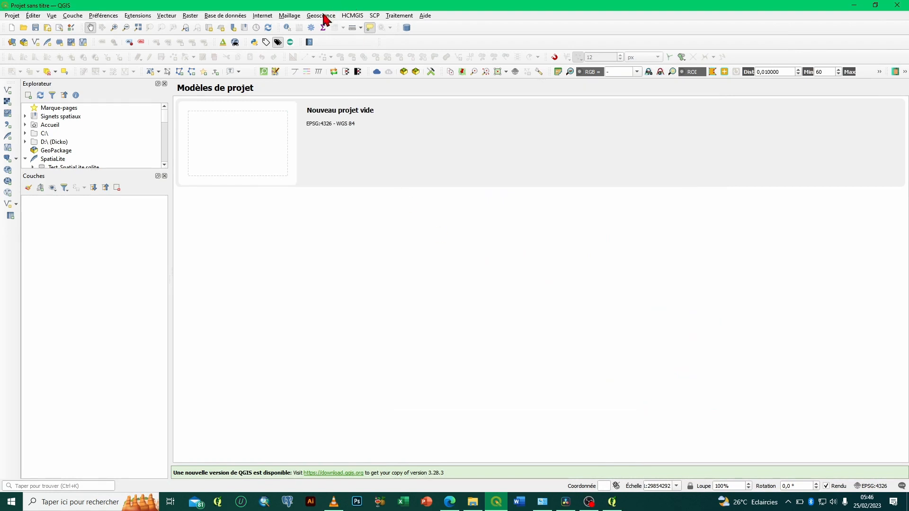
Step: Add the Google Maps basemap to the empty project with HCMGIS
left_click(352, 17)
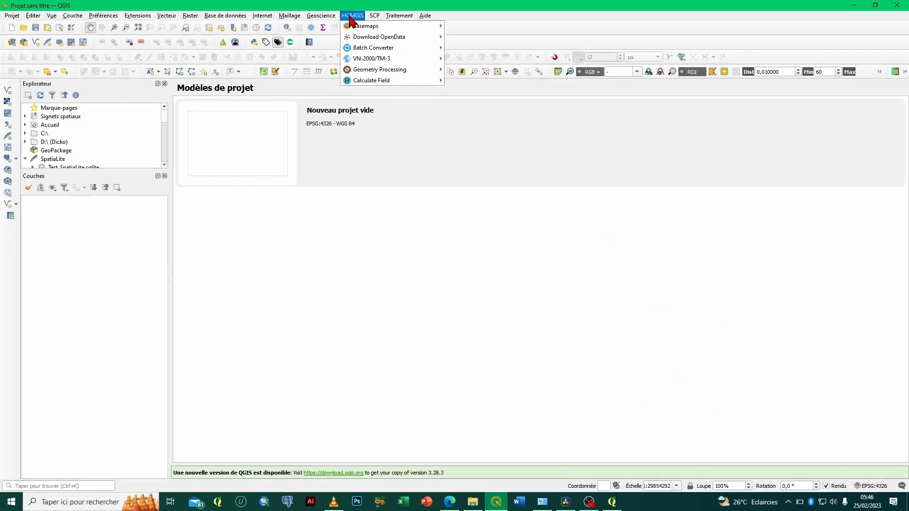
mouse_move(360, 28)
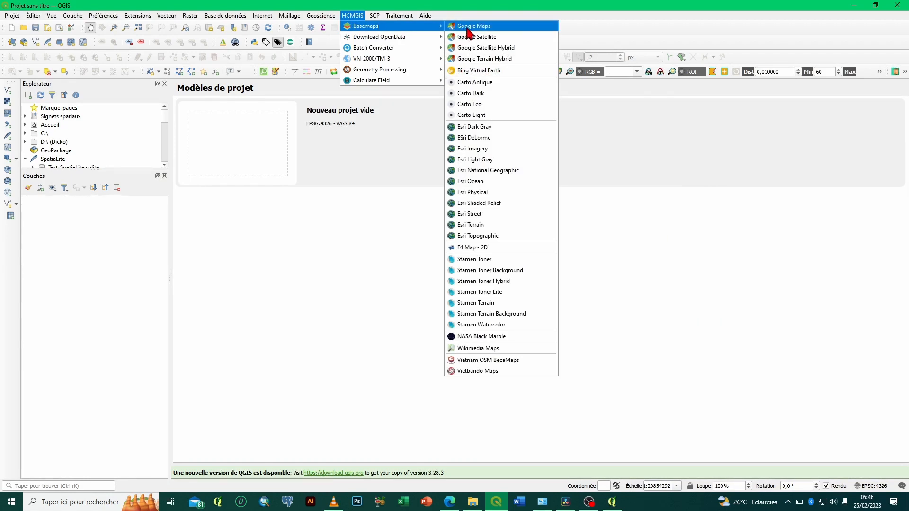
left_click(482, 28)
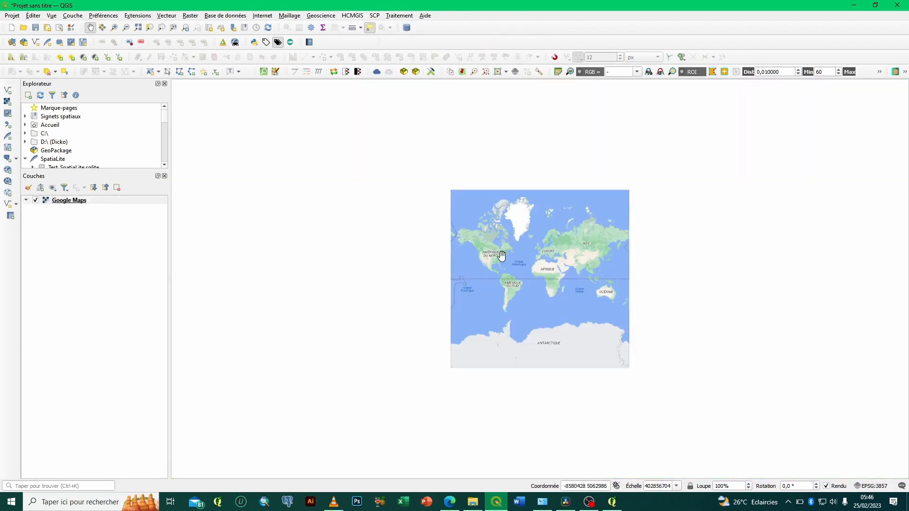
Step: Examine the Google Maps basemap from world scale down to local detail in Ghana, then across West Africa
scroll(504, 259, "down", 3)
scroll(504, 259, "up", 5)
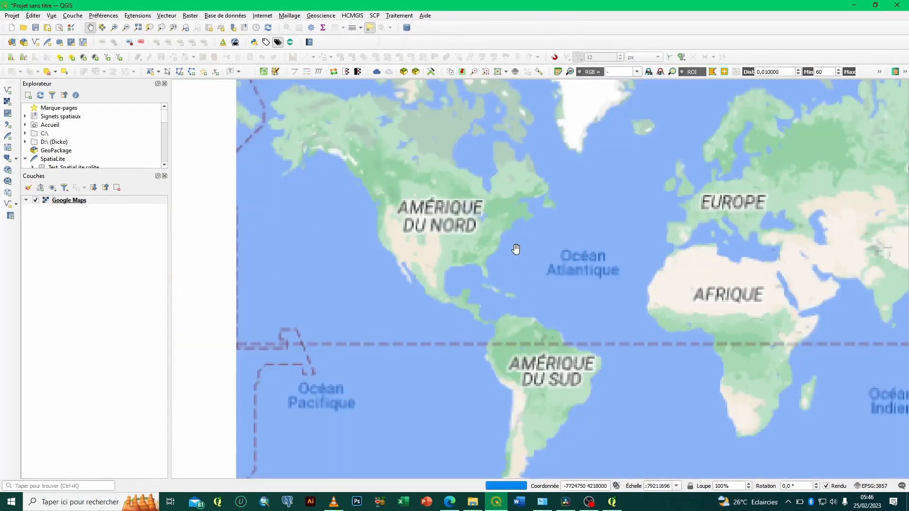
left_click_drag(407, 207, 446, 251)
left_click_drag(743, 358, 588, 345)
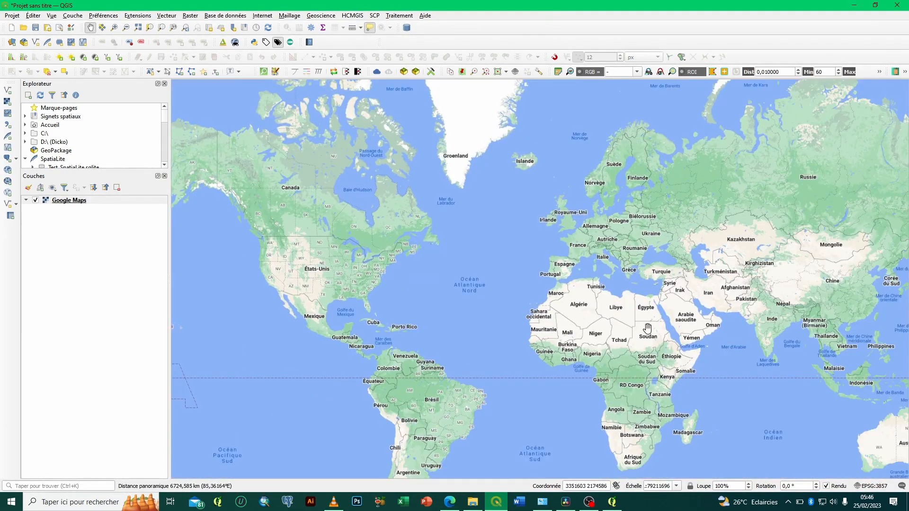
left_click_drag(646, 329, 586, 154)
scroll(561, 267, "up", 2)
left_click_drag(471, 254, 549, 234)
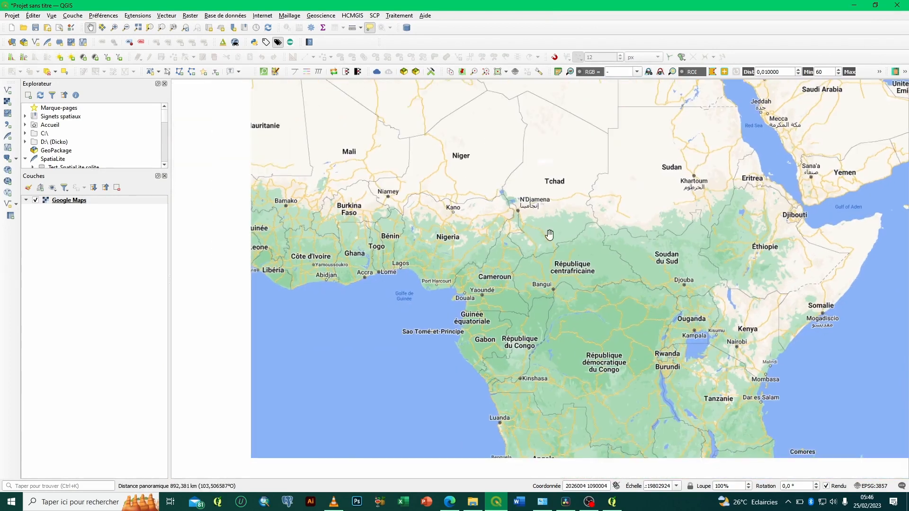
left_click(85, 201)
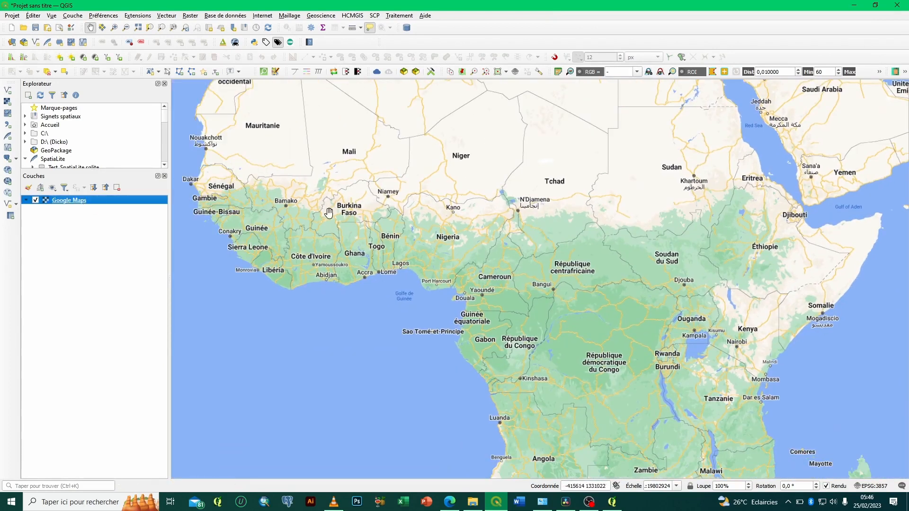
scroll(358, 243, "up", 8)
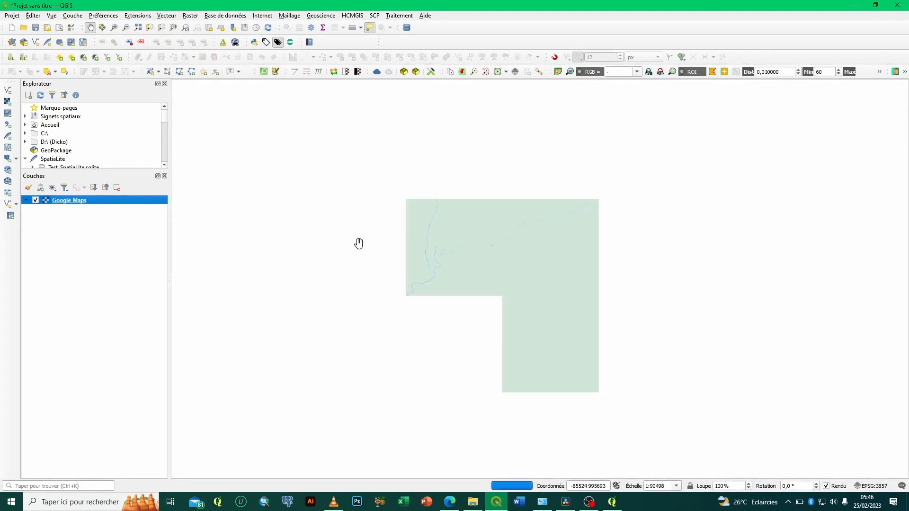
left_click_drag(411, 249, 670, 350)
left_click_drag(380, 169, 639, 280)
left_click_drag(584, 269, 611, 195)
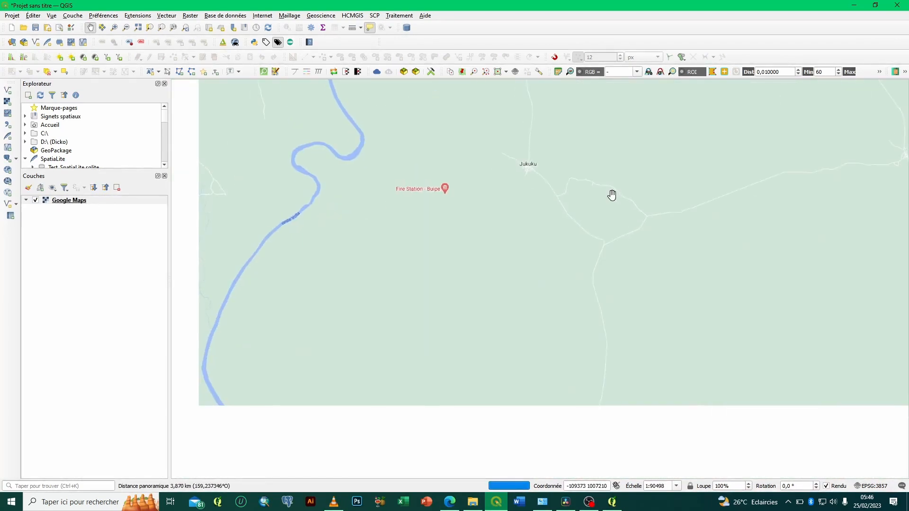
left_click_drag(518, 223, 597, 216)
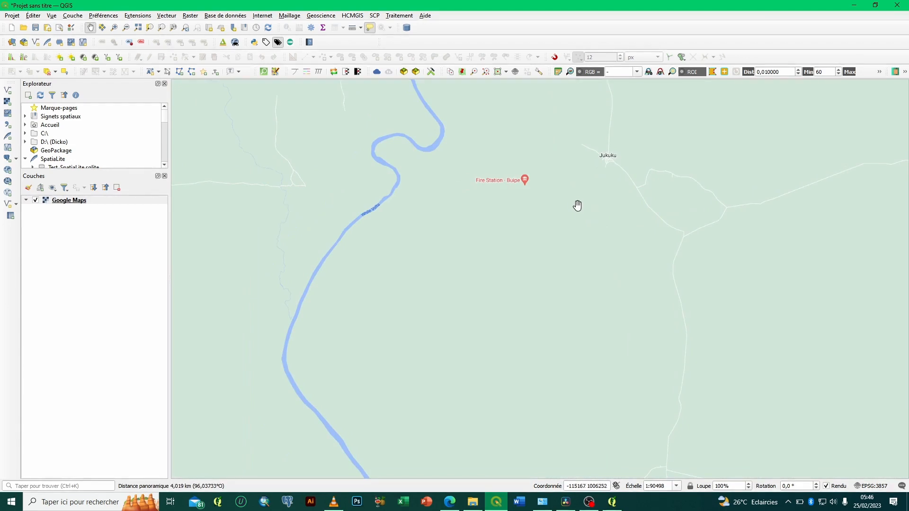
left_click_drag(501, 244, 610, 145)
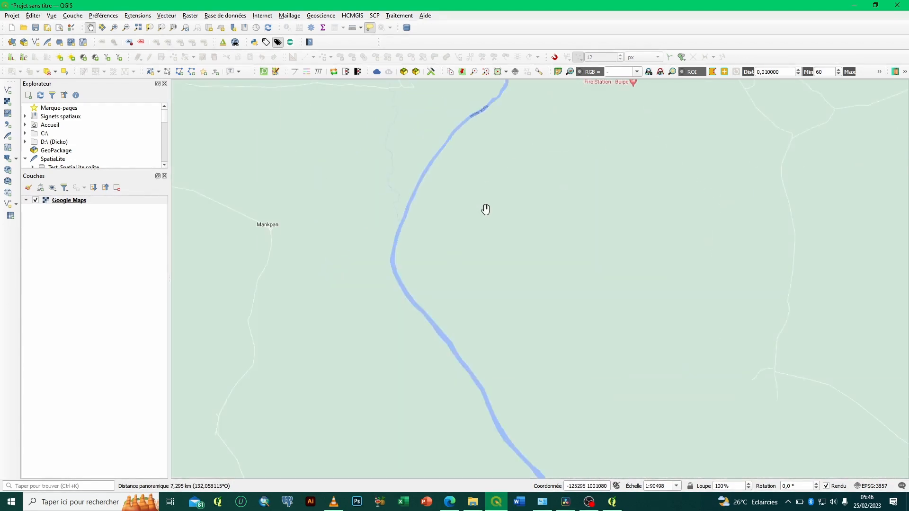
scroll(479, 216, "down", 6)
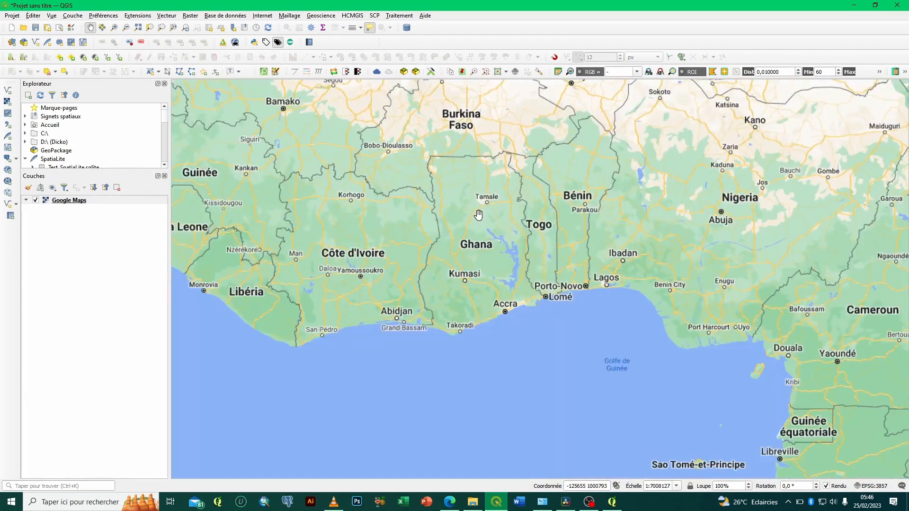
left_click_drag(384, 258, 457, 347)
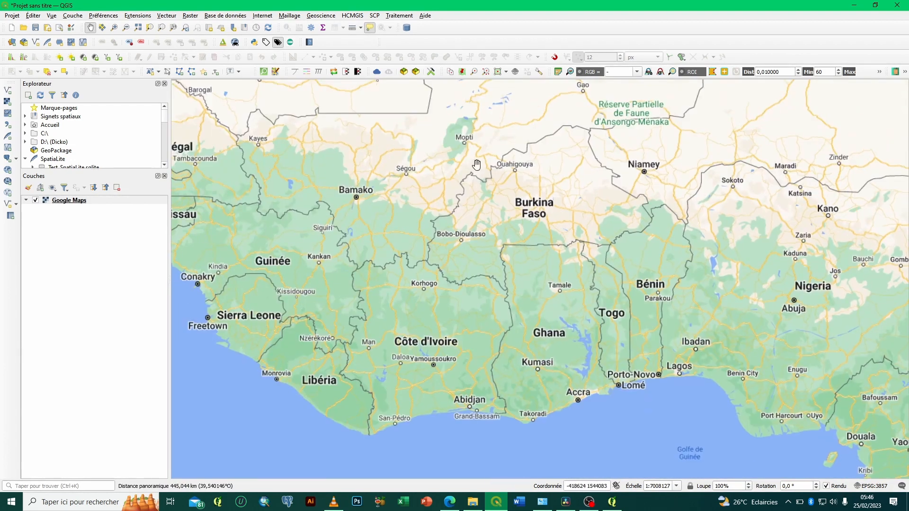
Step: Add the HCMGIS Google Satellite basemap and inspect its imagery up close over West Africa
left_click(355, 17)
mouse_move(415, 29)
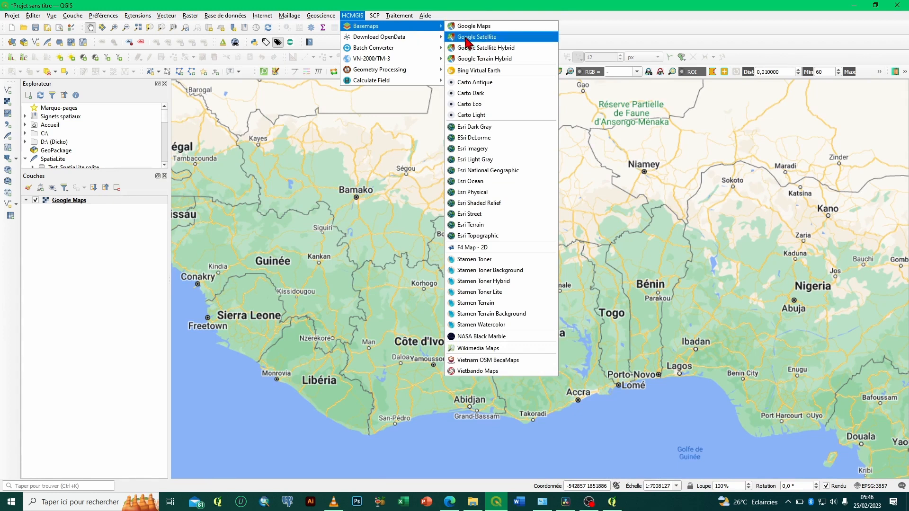
left_click(504, 38)
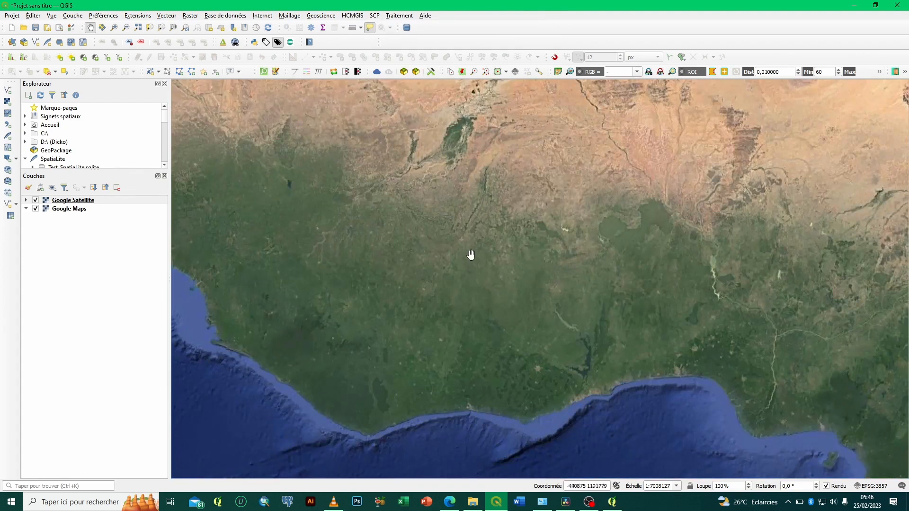
scroll(473, 256, "down", 3)
scroll(473, 256, "up", 5)
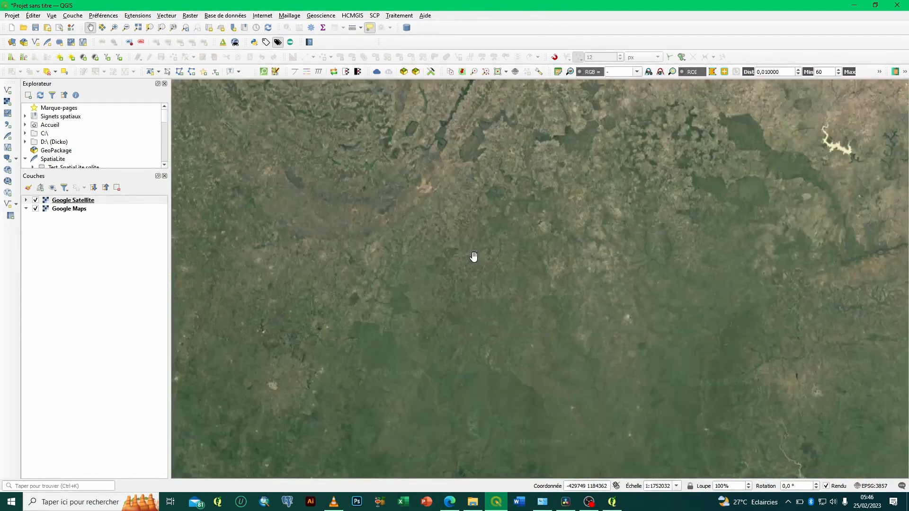
scroll(463, 221, "up", 6)
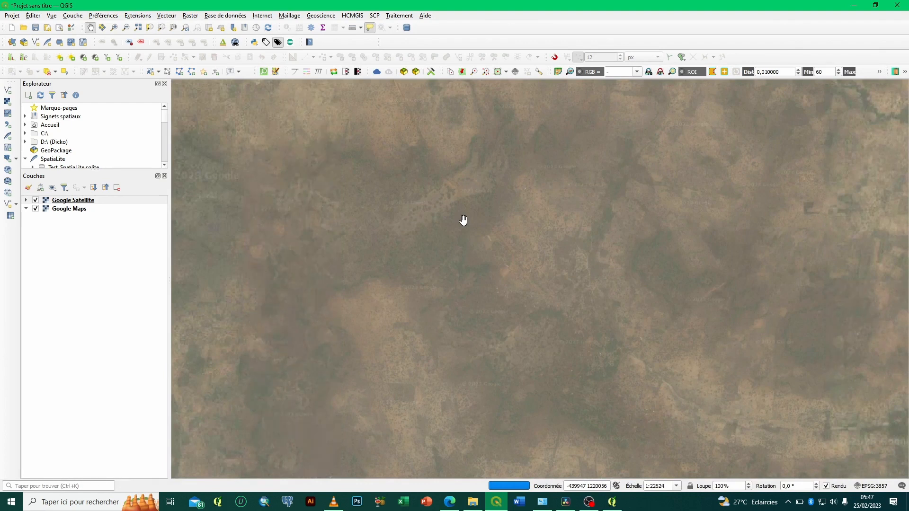
Step: Add the Esri Terrain basemap with HCMGIS
left_click(353, 16)
mouse_move(379, 27)
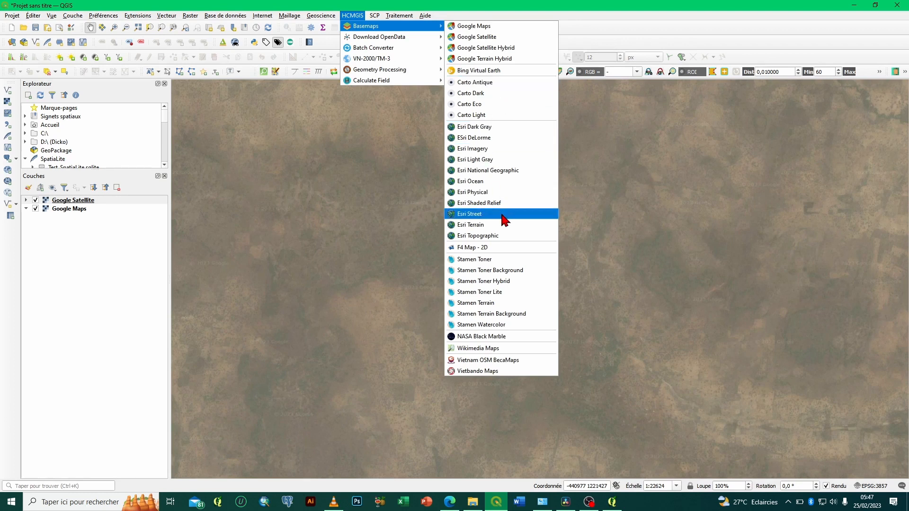
left_click(480, 225)
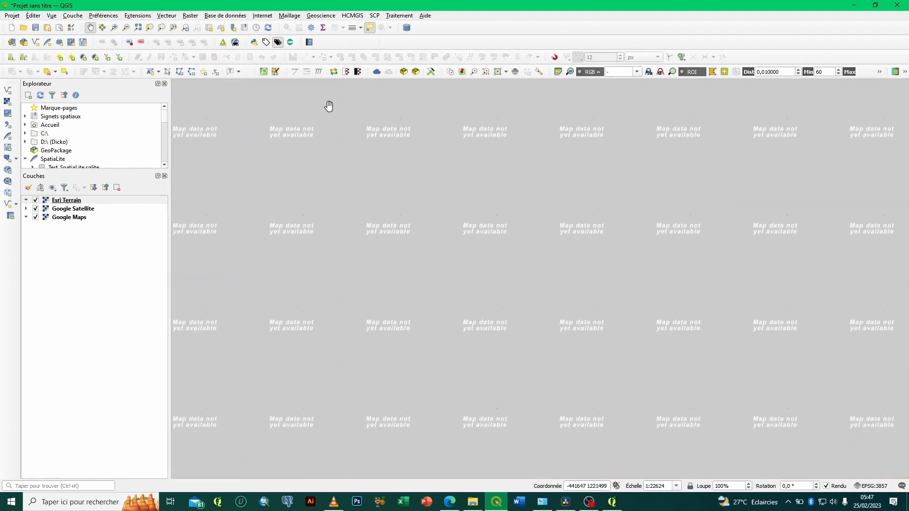
Step: Add the HCMGIS Esri Shaded Relief basemap above the Esri Terrain layer
left_click(88, 201)
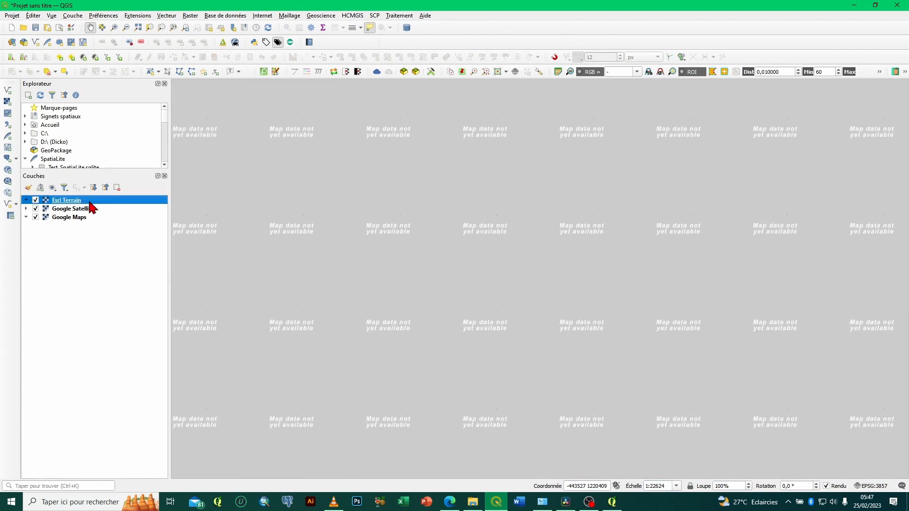
left_click(351, 17)
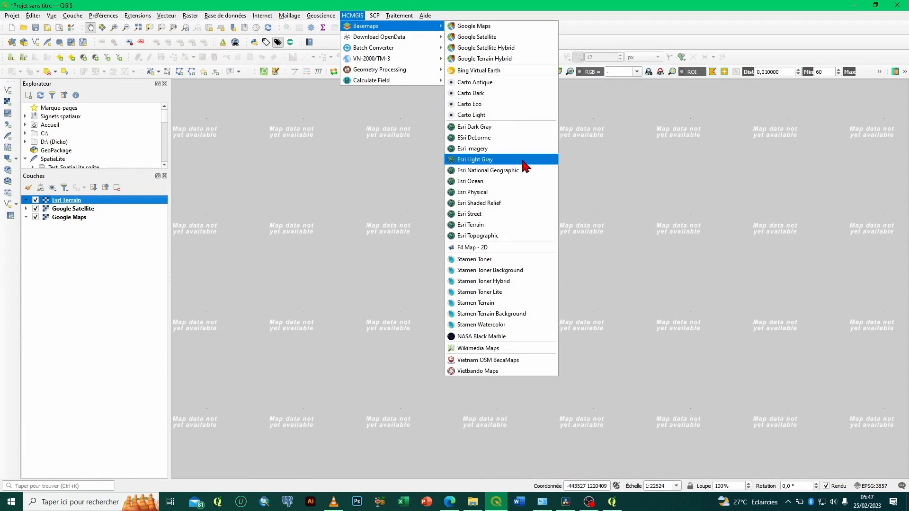
left_click(495, 204)
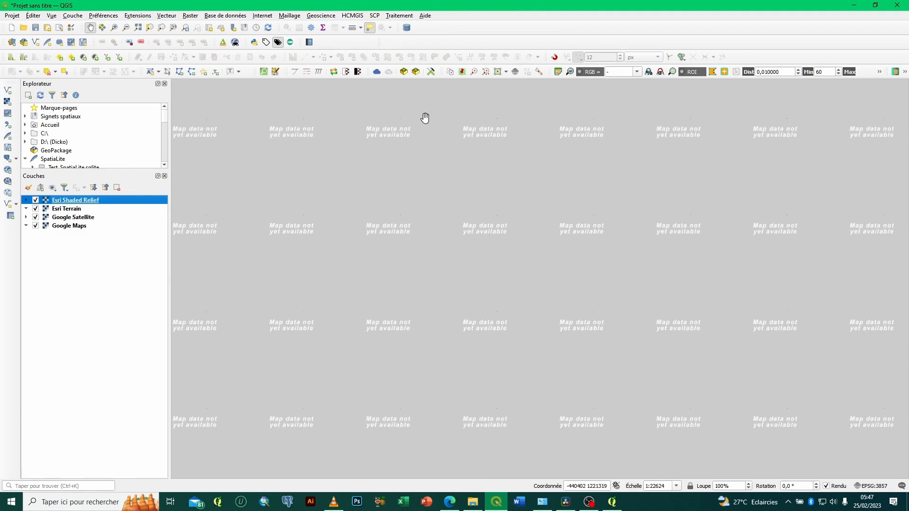
Step: Add the HCMGIS Esri Topographic basemap and inspect it up close around the 357 m spot height
left_click(356, 18)
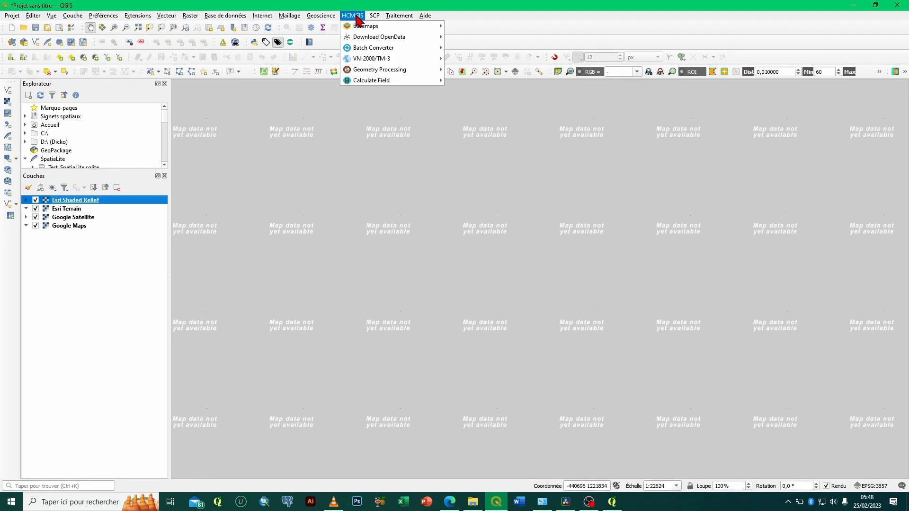
mouse_move(379, 29)
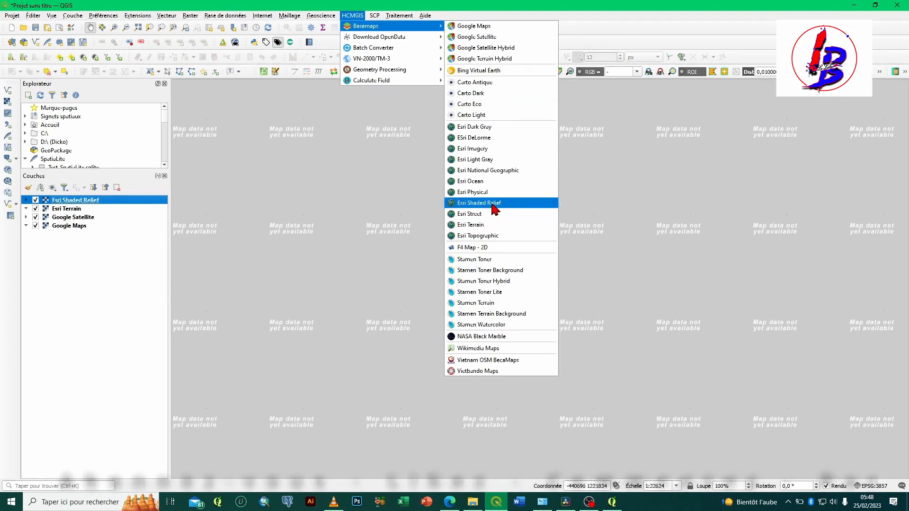
left_click(493, 238)
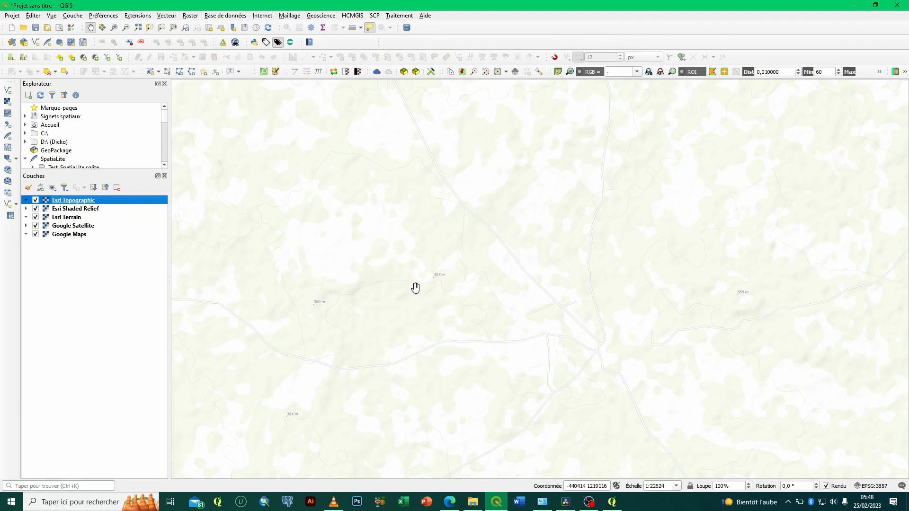
scroll(384, 315, "up", 2)
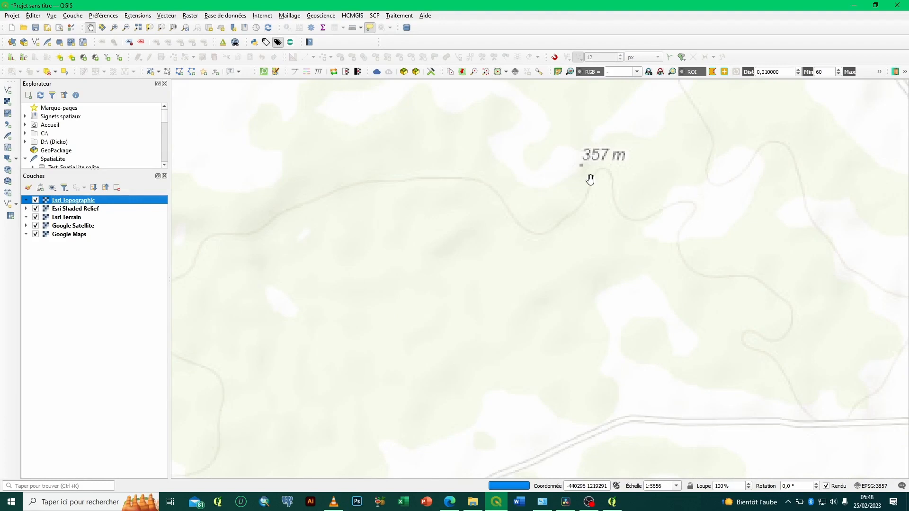
Step: Start an HCMGIS download of OSM data by country from Geofabrik, with Africa as the region and Seychelles as the country
left_click(352, 17)
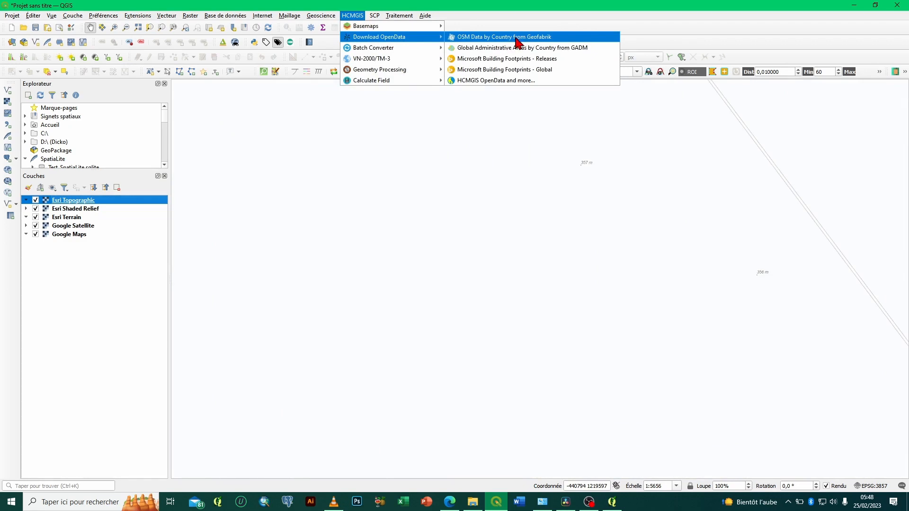
left_click(546, 38)
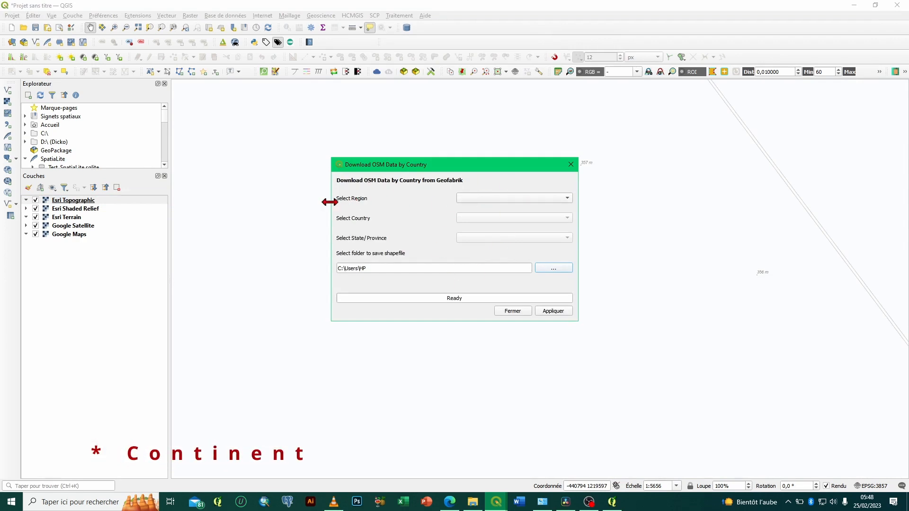
left_click(565, 195)
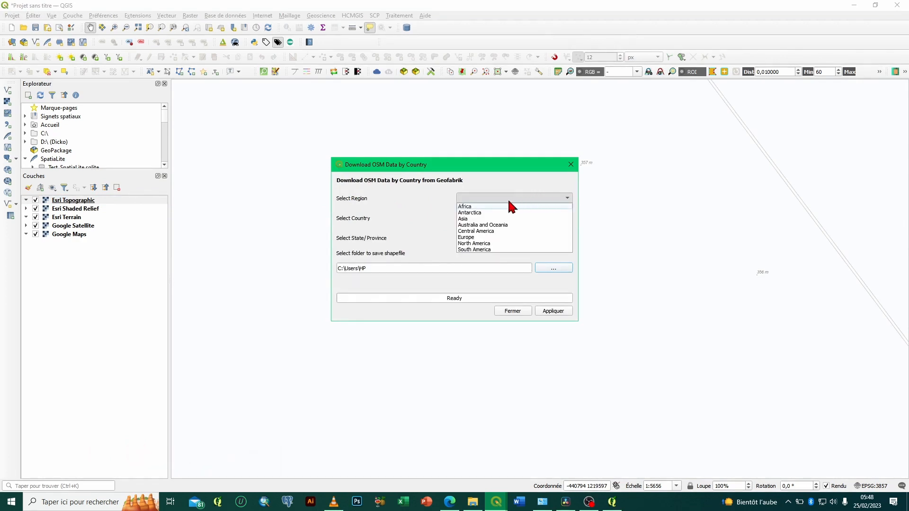
left_click(466, 207)
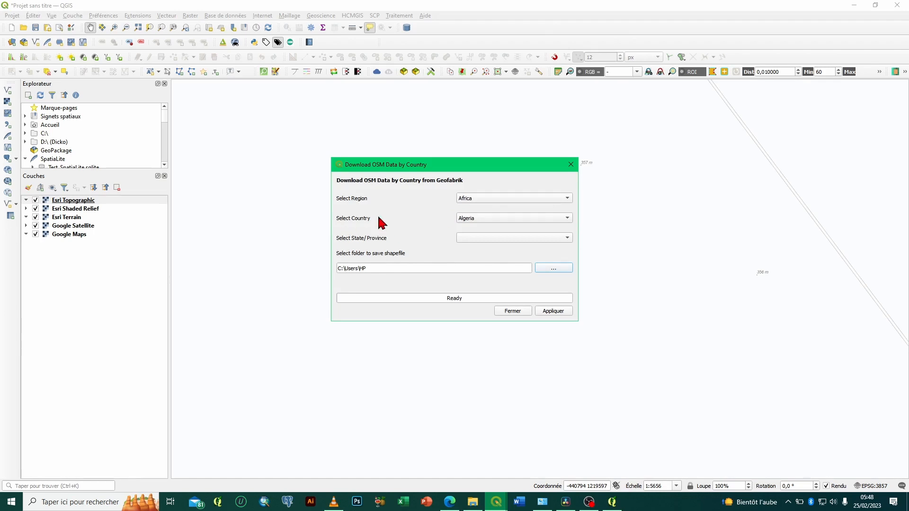
left_click(567, 219)
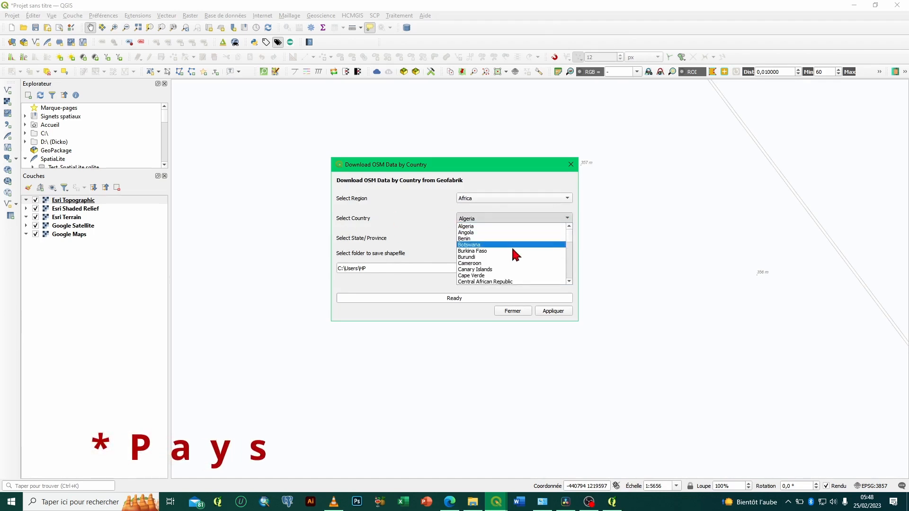
scroll(511, 246, "down", 7)
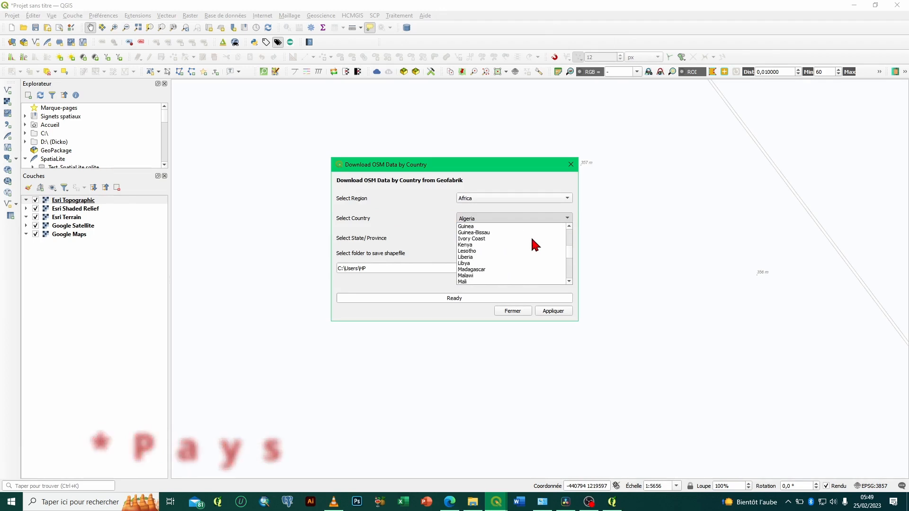
scroll(526, 258, "down", 3)
scroll(523, 266, "down", 7)
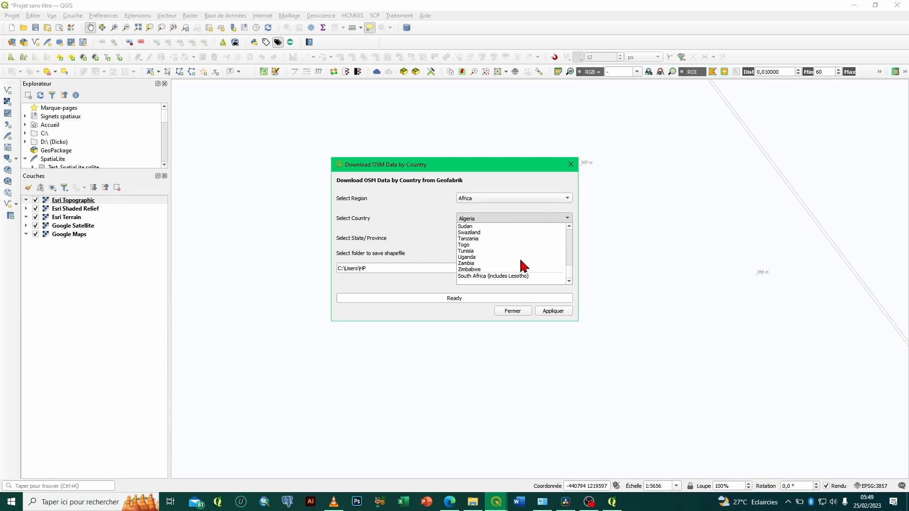
scroll(503, 229, "up", 2)
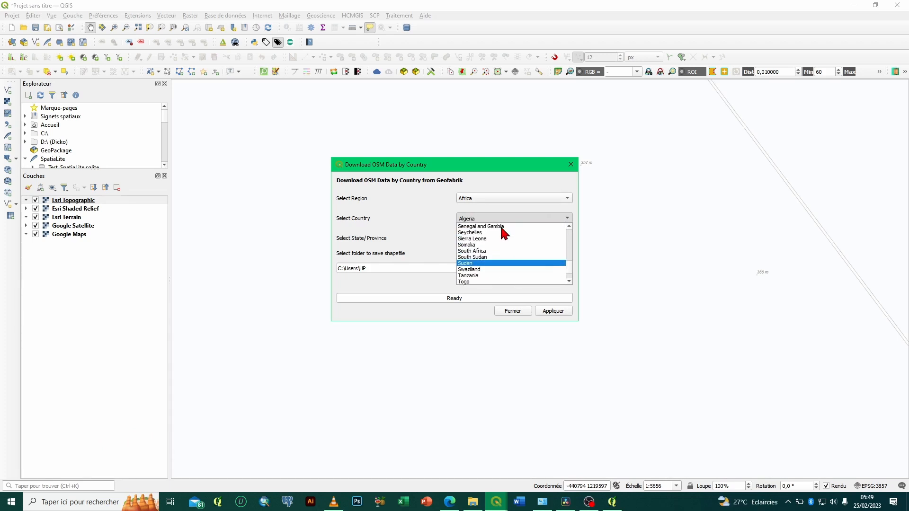
left_click(474, 233)
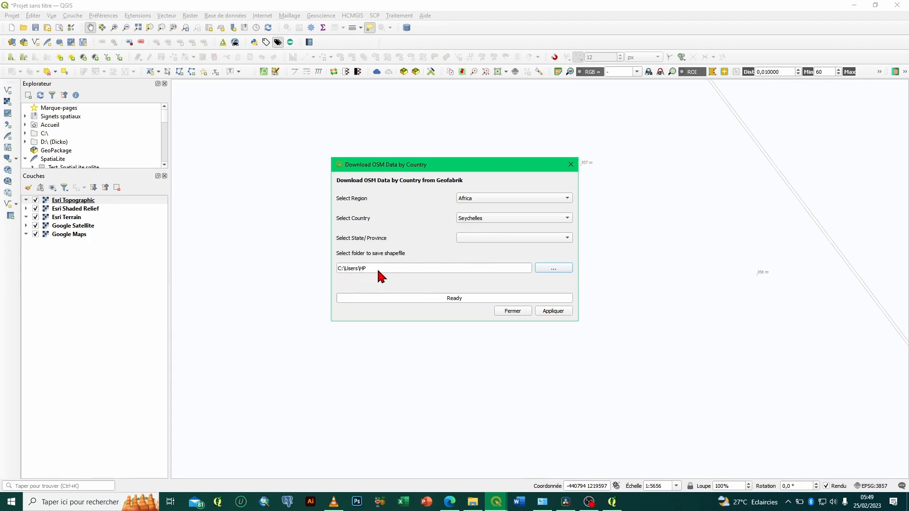
Step: Set the Downloads folder as the shapefile destination and download the Seychelles OSM data into the project
left_click(554, 269)
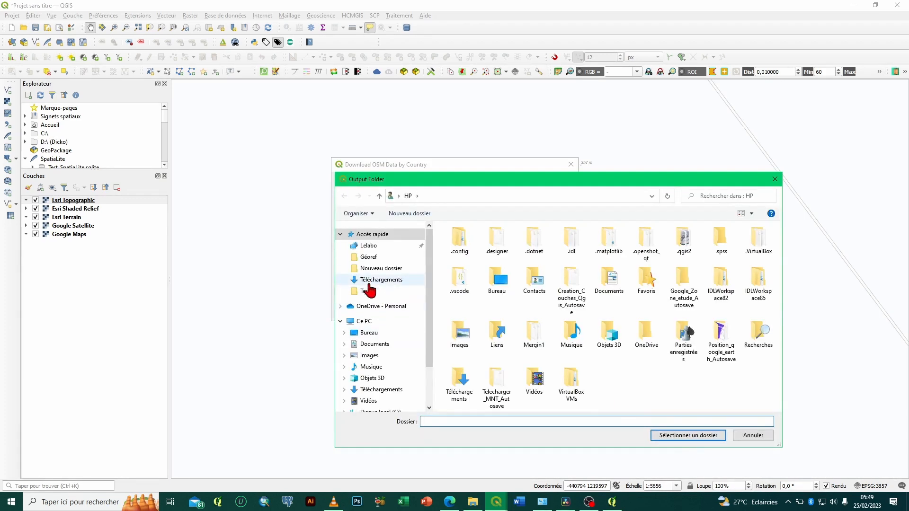
left_click(408, 281)
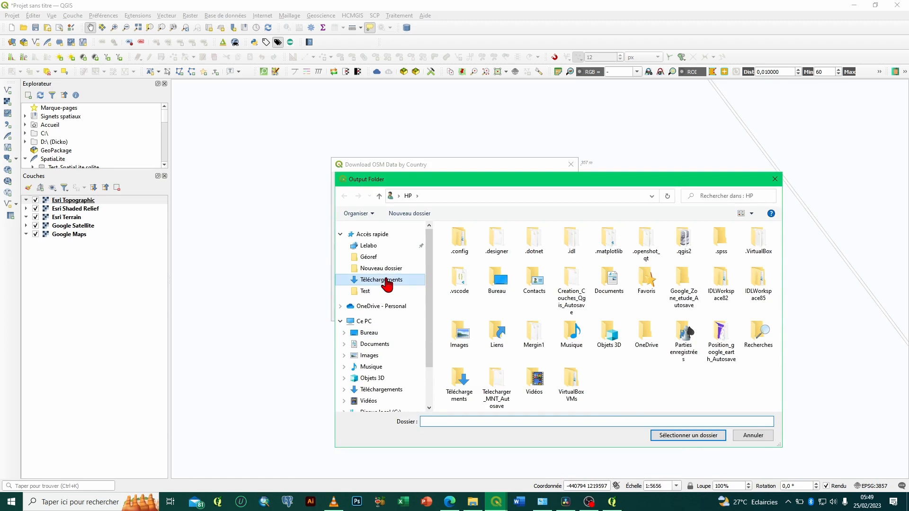
left_click(682, 437)
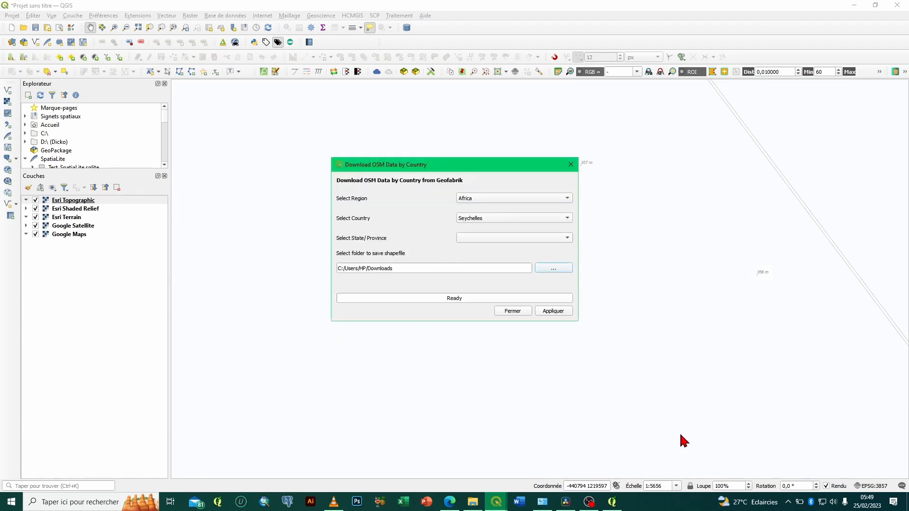
left_click(553, 311)
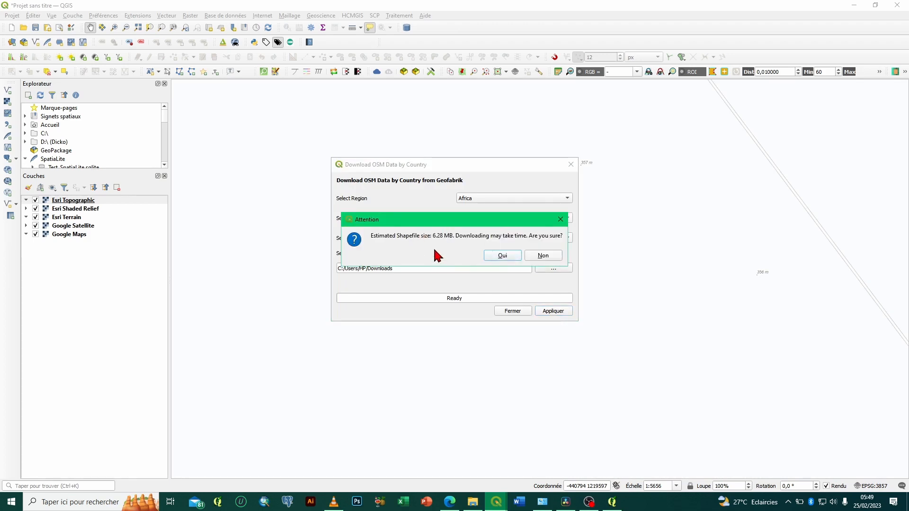
left_click(503, 256)
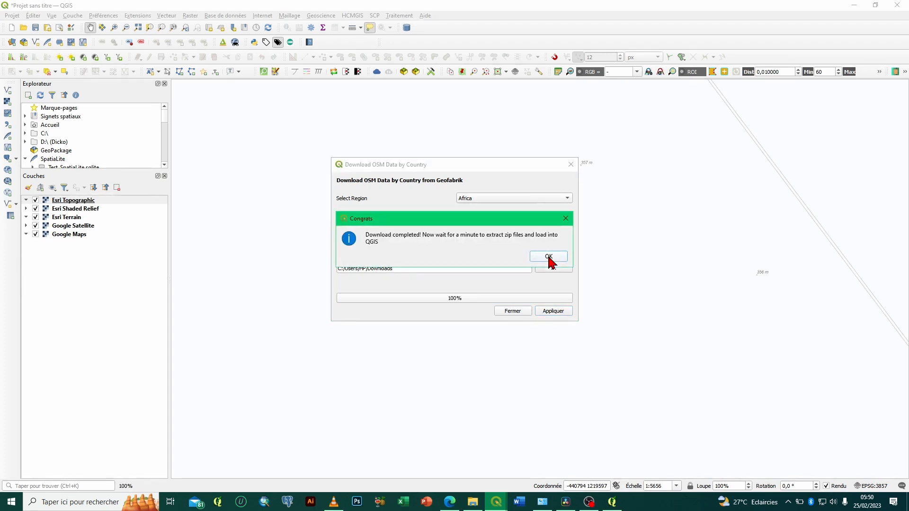
left_click(548, 257)
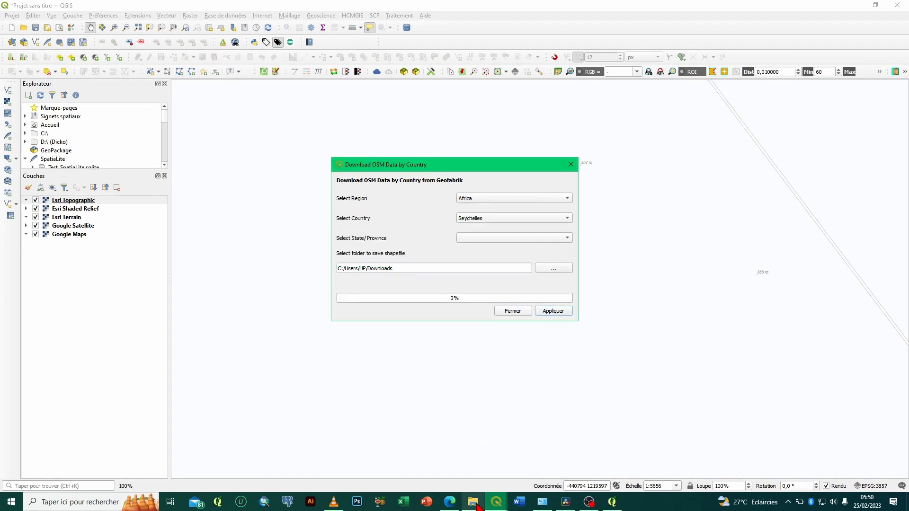
Step: Switch to File Explorer and open the Téléchargements folder
mouse_move(478, 507)
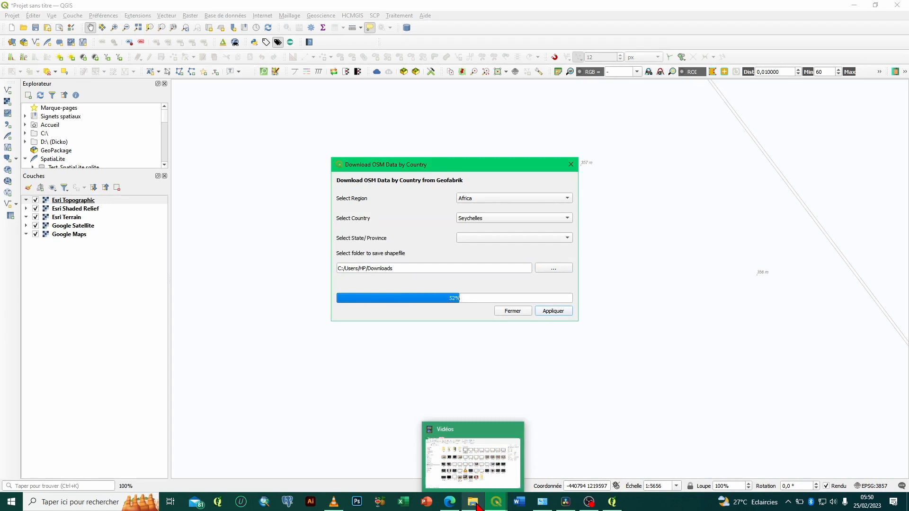
left_click(491, 455)
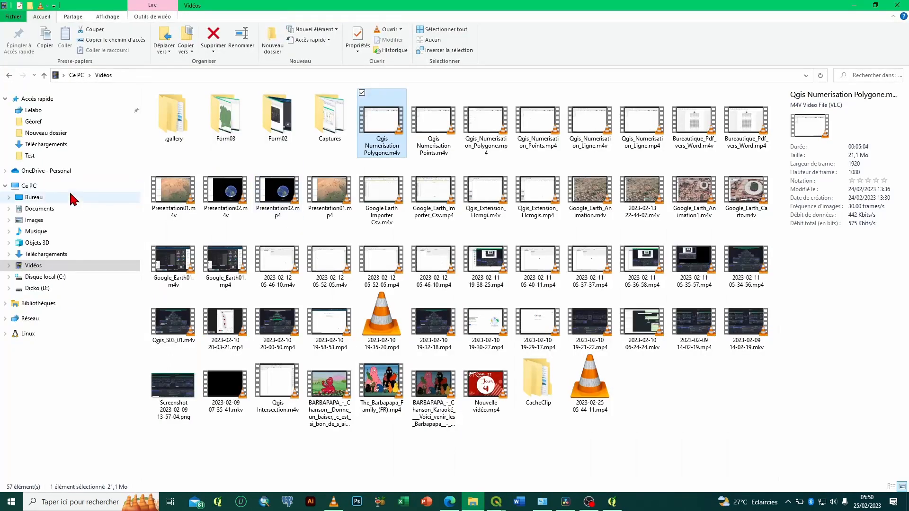
left_click(63, 259)
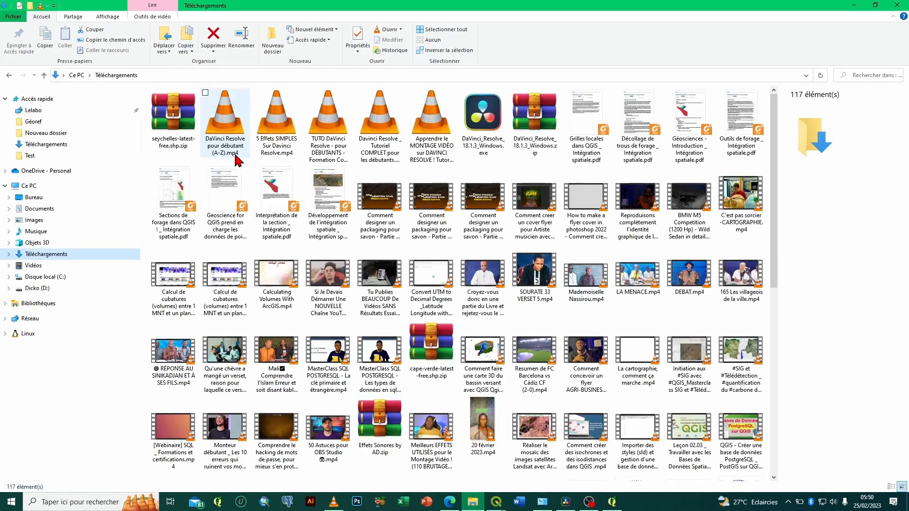
Step: Try to extract seychelles-latest-free.shp.zip into its own folder, replacing all existing files
double_click(173, 116)
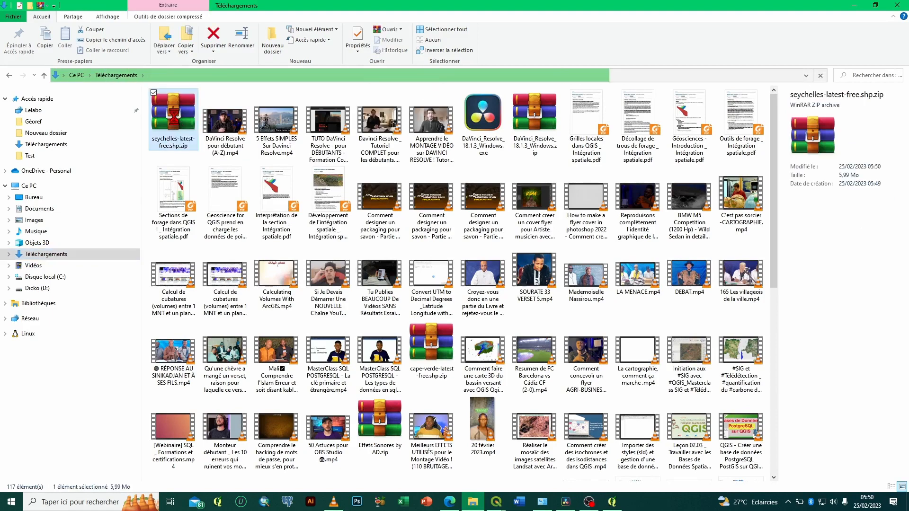
right_click(173, 117)
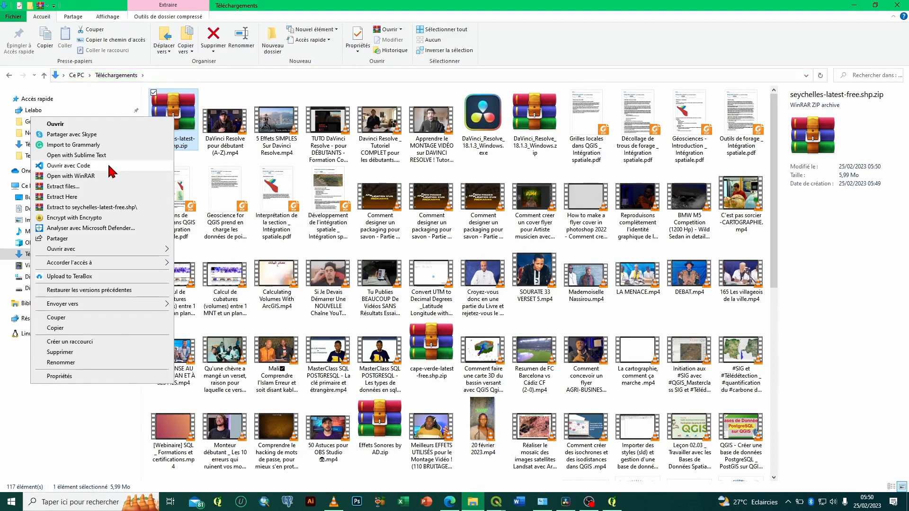
left_click(106, 208)
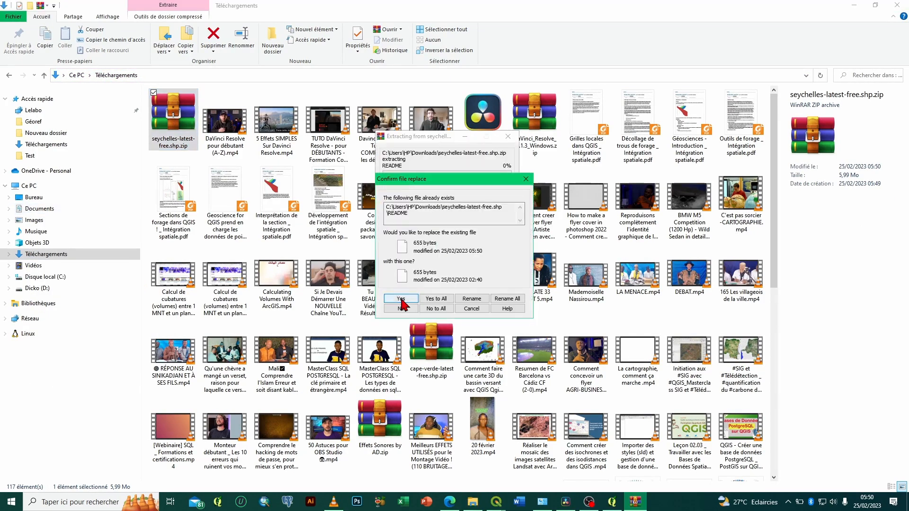
left_click(439, 301)
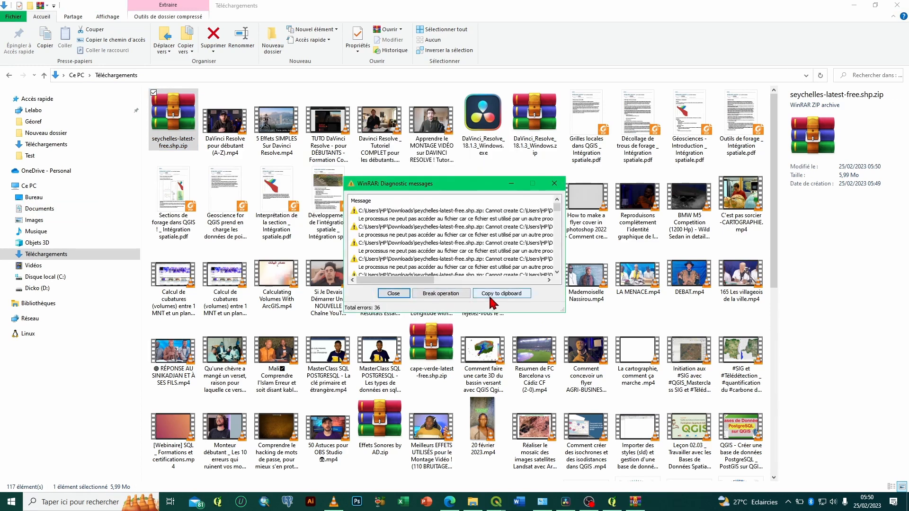
left_click(443, 294)
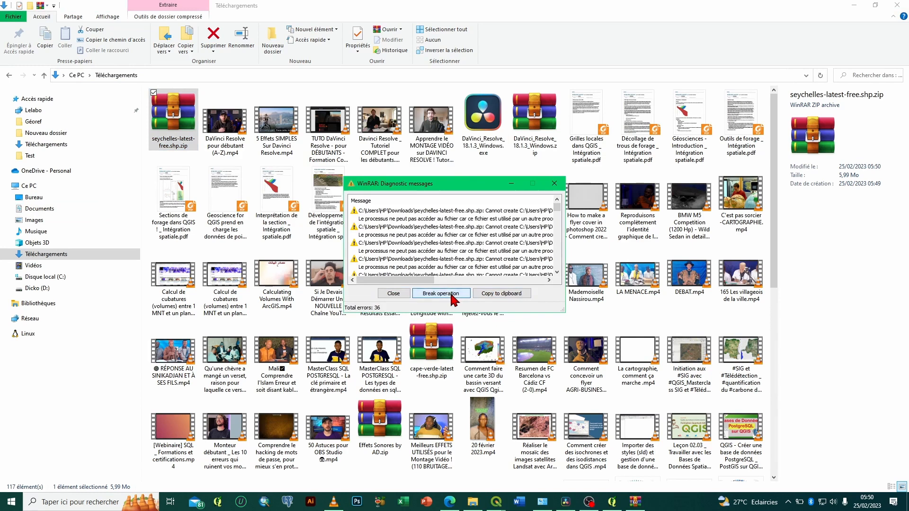
left_click(555, 183)
Step: Open the seychelles-latest-free.shp folder, look through its shapefiles and select gis_osm_natural_a_free_1.shp
scroll(478, 340, "down", 6)
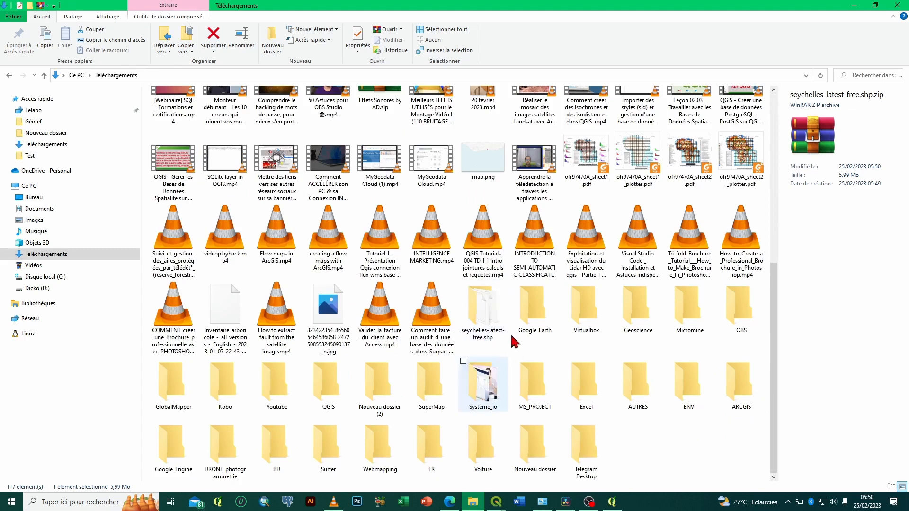
left_click(491, 301)
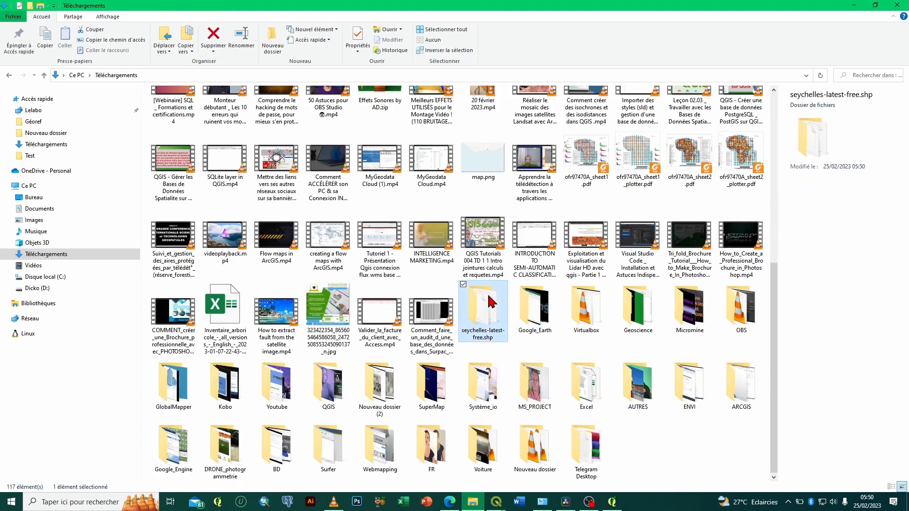
double_click(491, 301)
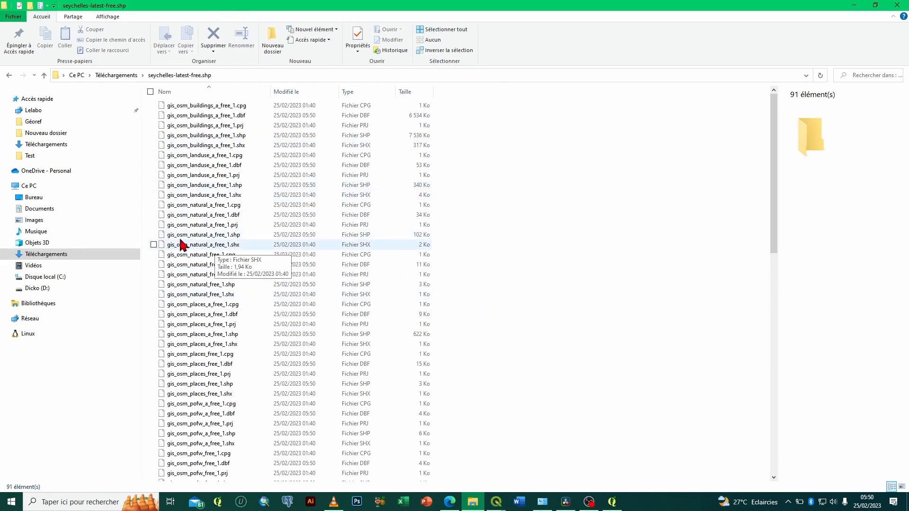
left_click(203, 236)
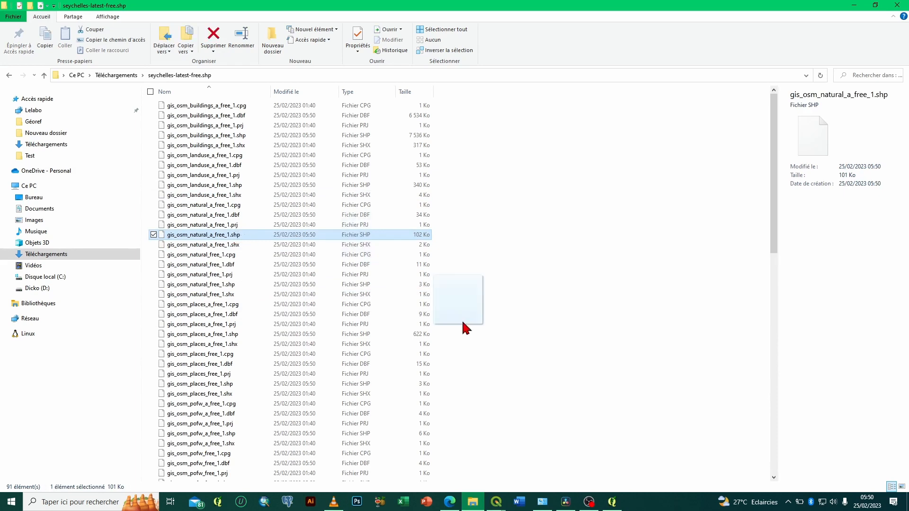
left_click_drag(466, 327, 474, 301)
left_click(490, 258)
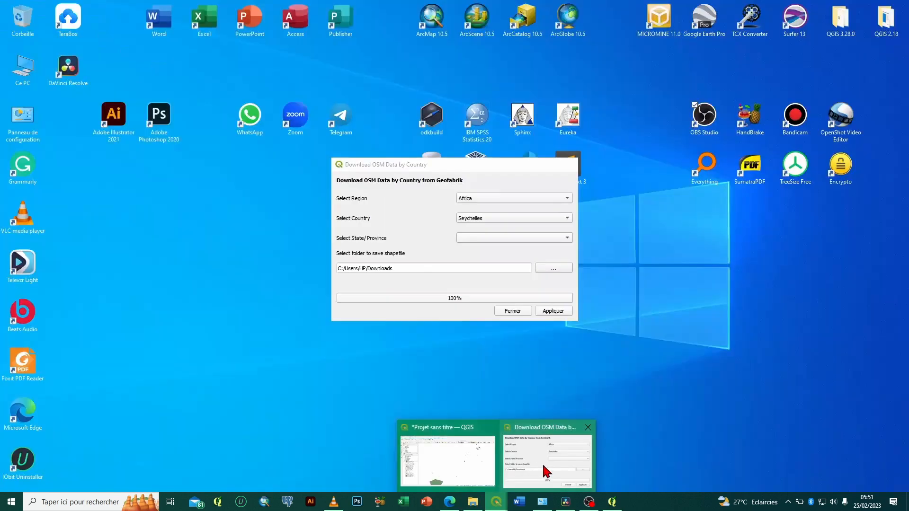
Step: Close the Download OSM Data by Country dialog and switch back to the QGIS project
left_click(542, 462)
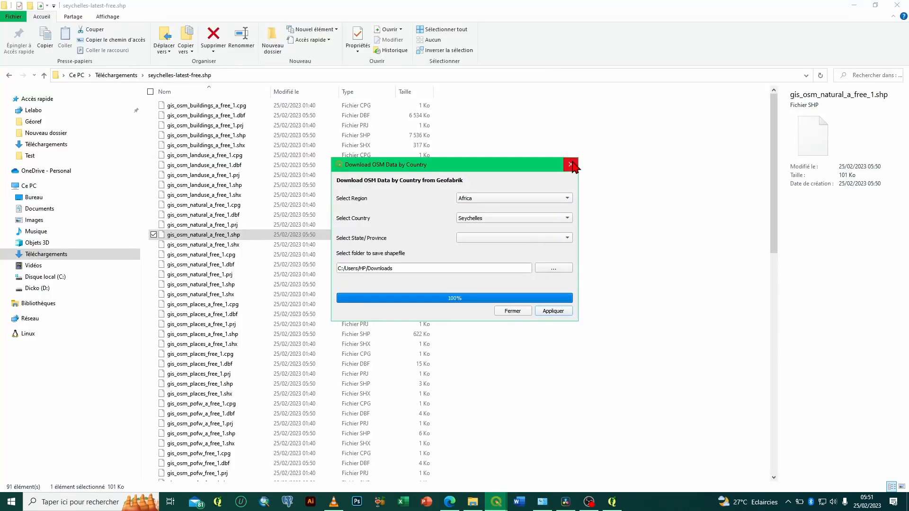
left_click(571, 164)
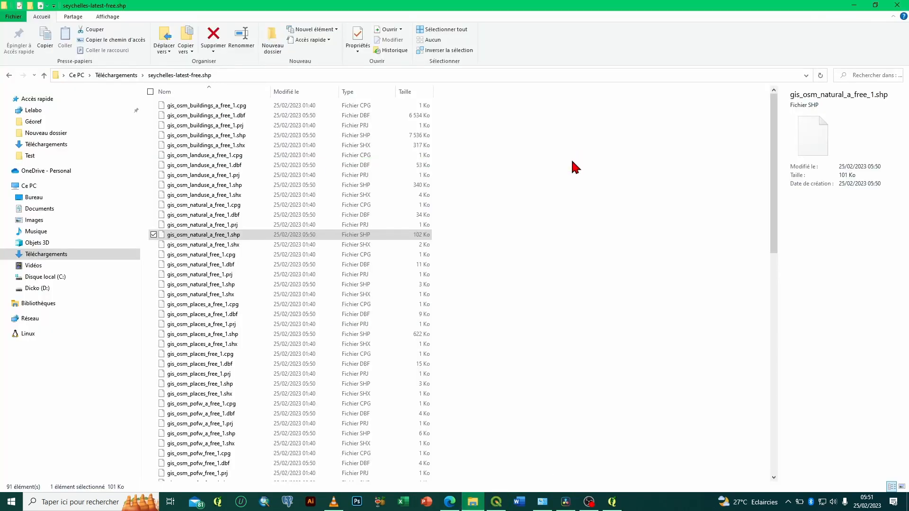
left_click(496, 502)
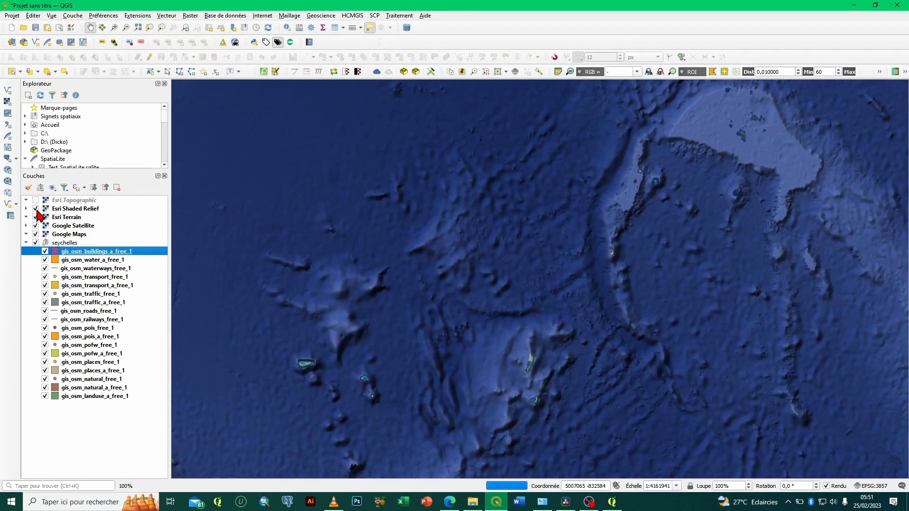
Step: Hide the Esri and Google basemap layers, leaving only the seychelles layer group displayed
left_click(36, 209)
left_click(35, 218)
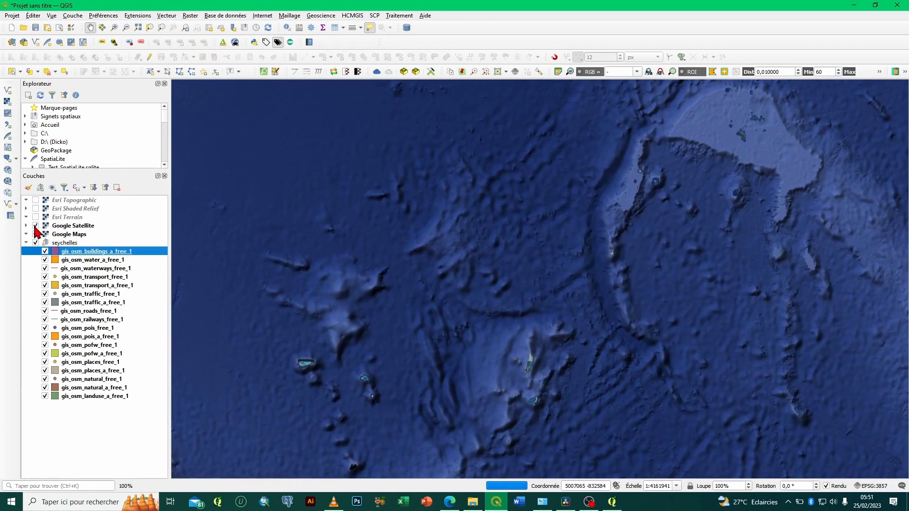
left_click(35, 226)
left_click(35, 235)
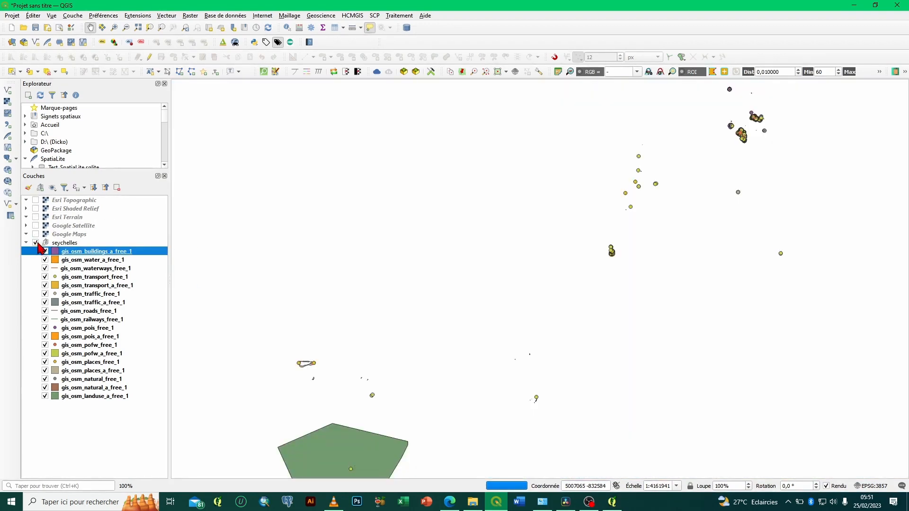
Step: Inspect the Seychelles OSM features on the map around the large green landuse polygon
left_click_drag(359, 451, 437, 276)
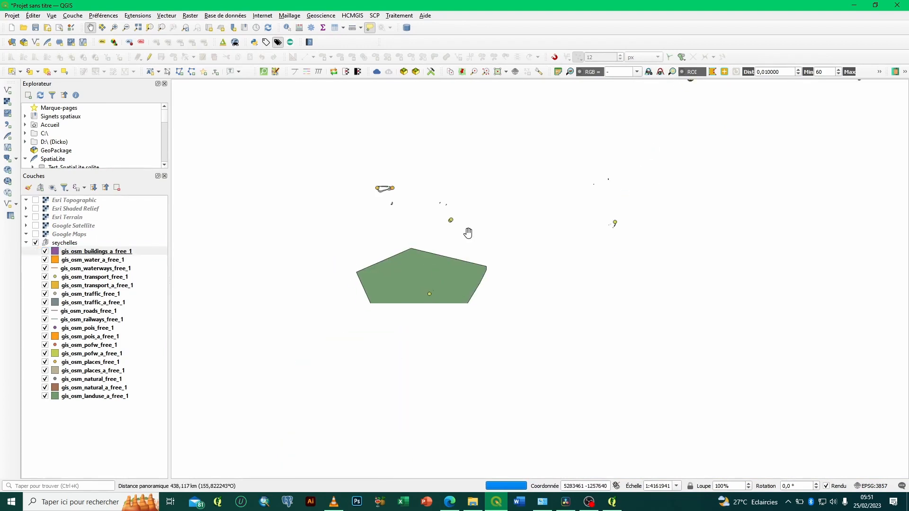
scroll(438, 276, "up", 3)
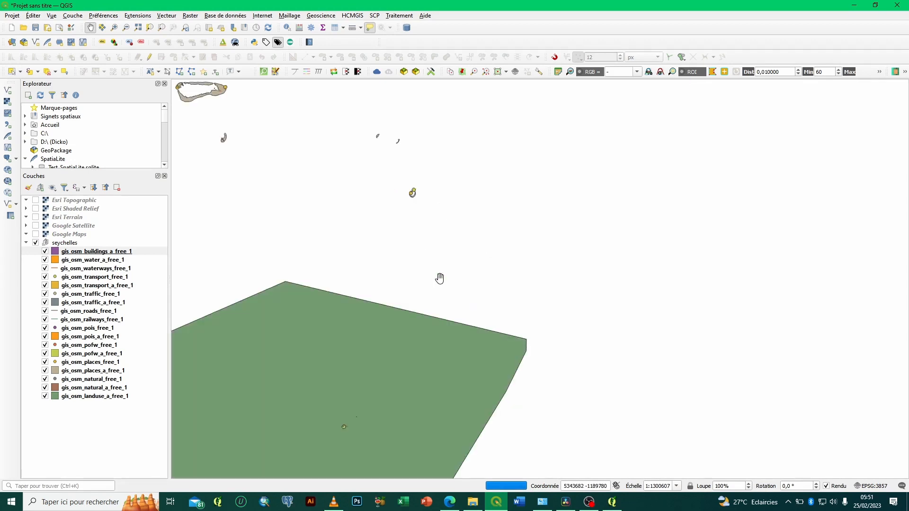
scroll(419, 293, "down", 1)
scroll(419, 293, "down", 3)
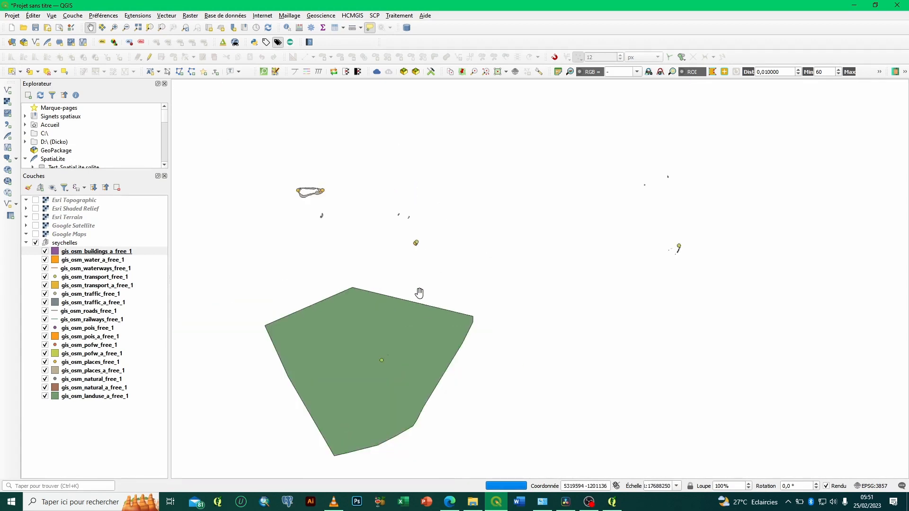